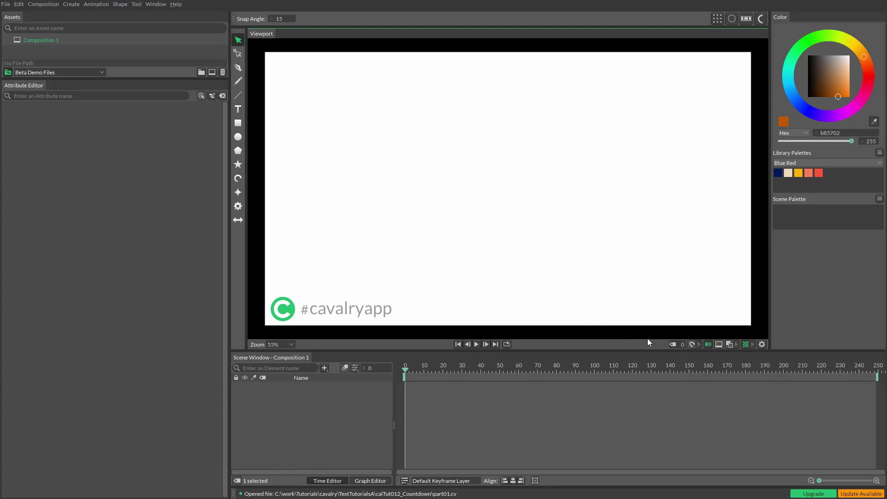
- Create a text shape with Centre alignment and Middle vertical alignment
{"action": "left_click", "coordinate": [238, 110]}
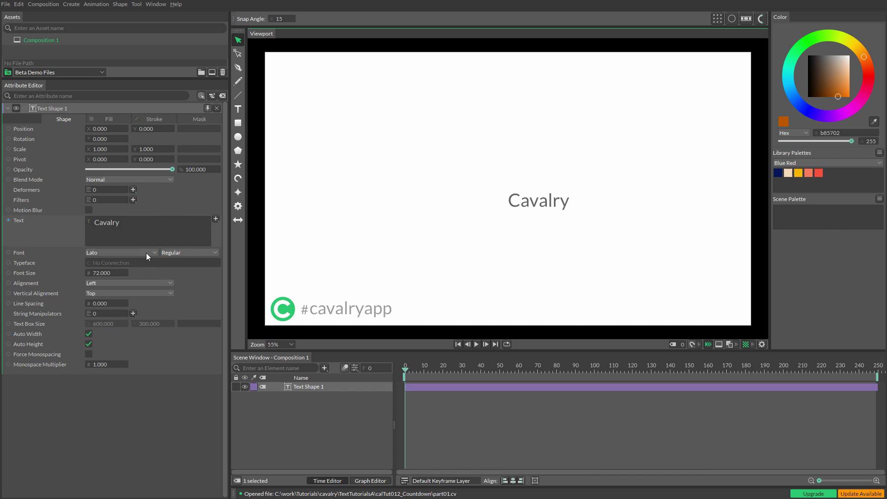
{"action": "left_click", "coordinate": [126, 283]}
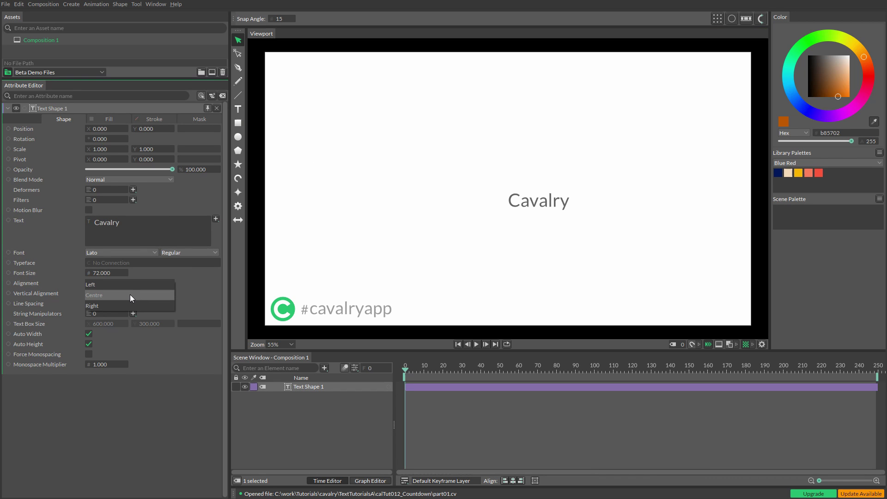
{"action": "left_click", "coordinate": [129, 295]}
{"action": "left_click", "coordinate": [125, 294]}
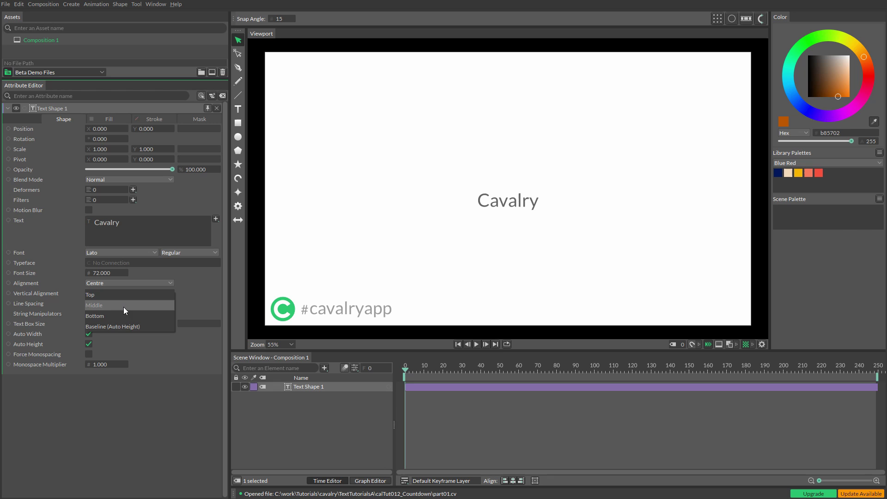
{"action": "left_click", "coordinate": [123, 306]}
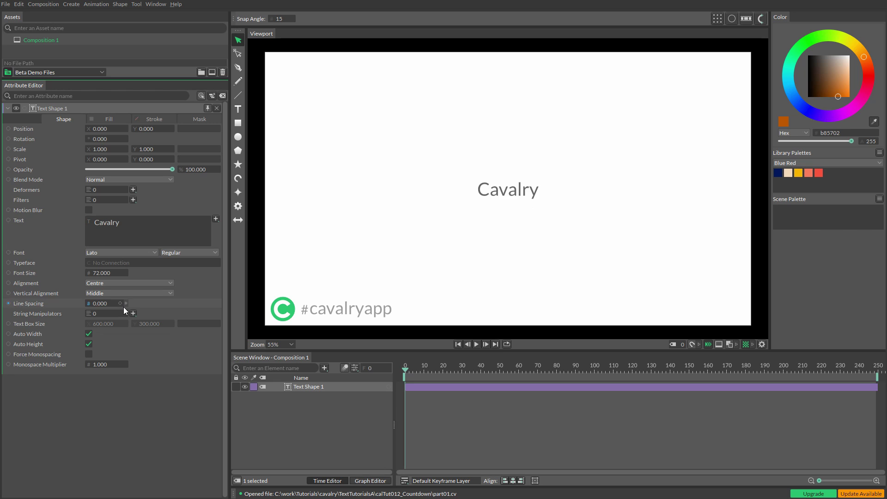
- Add a String Generator to drive the text and choose its generator type
{"action": "left_click", "coordinate": [215, 219]}
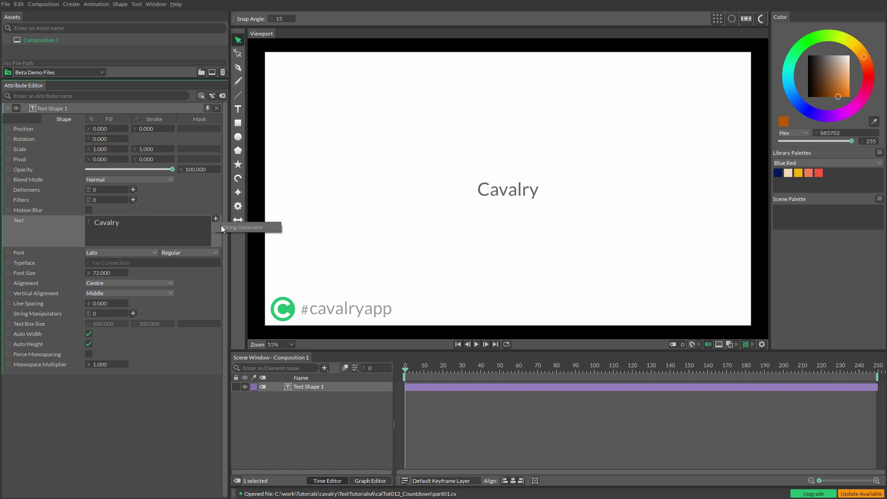
{"action": "left_click", "coordinate": [221, 226]}
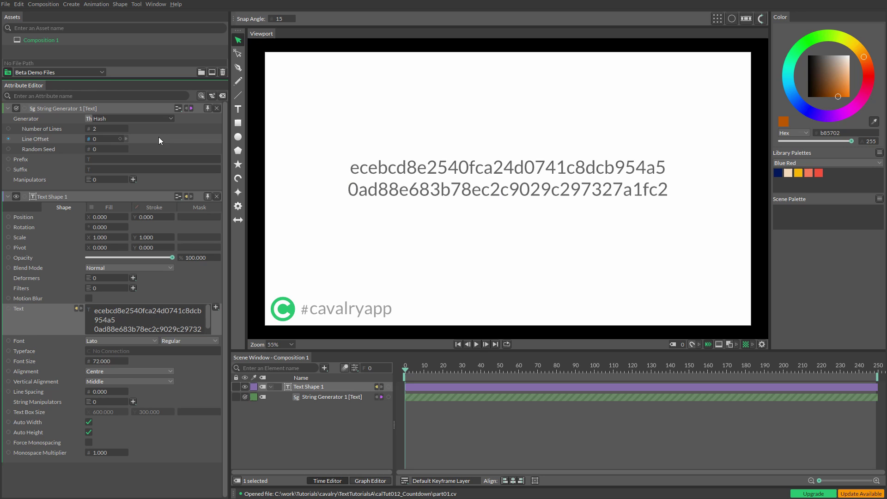
{"action": "left_click", "coordinate": [172, 119]}
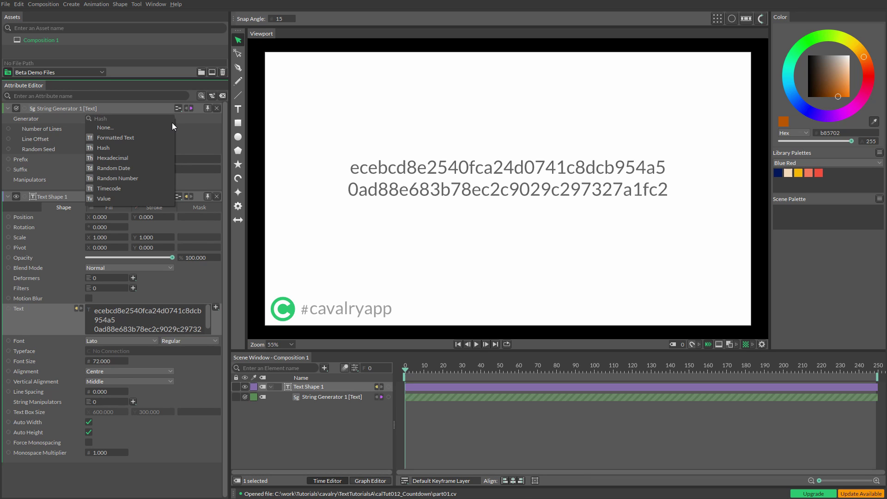
- Set the generator to Value with 0 precision and padding, then scale the digit to about 14.9
{"action": "left_click", "coordinate": [156, 202]}
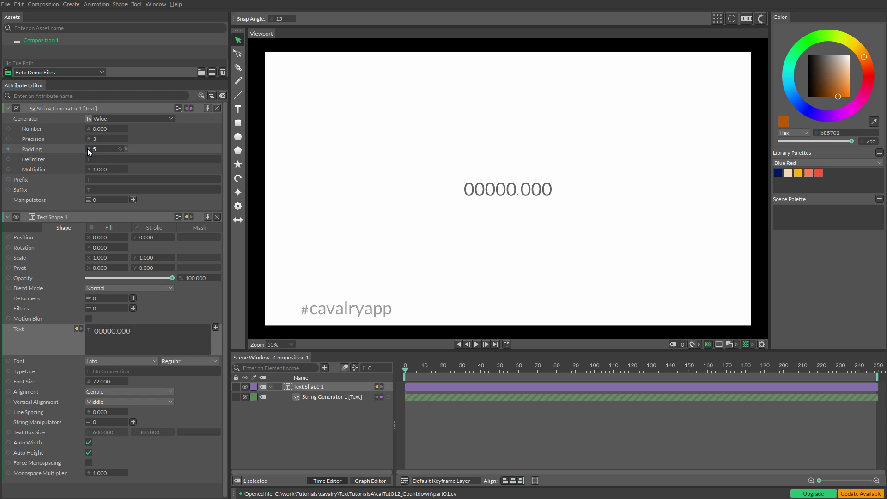
{"action": "left_click_drag", "start_coordinate": [87, 139], "coordinate": [88, 151]}
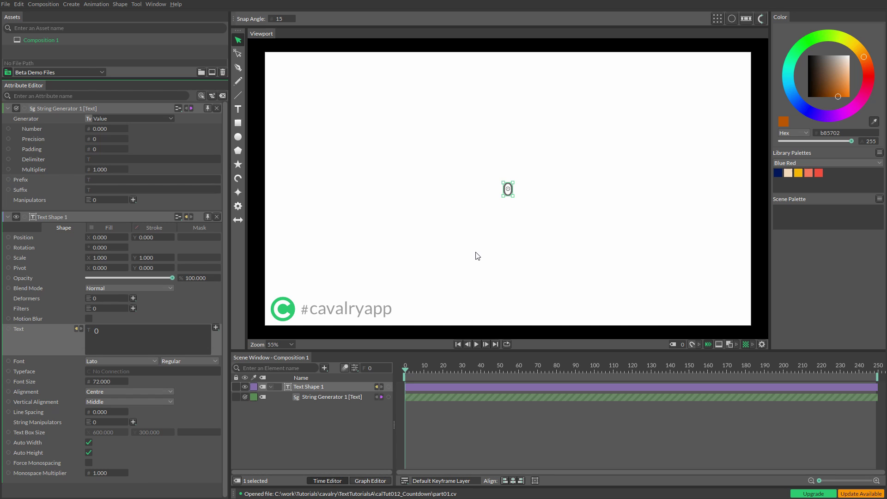
{"action": "left_click_drag", "start_coordinate": [512, 198], "coordinate": [578, 249]}
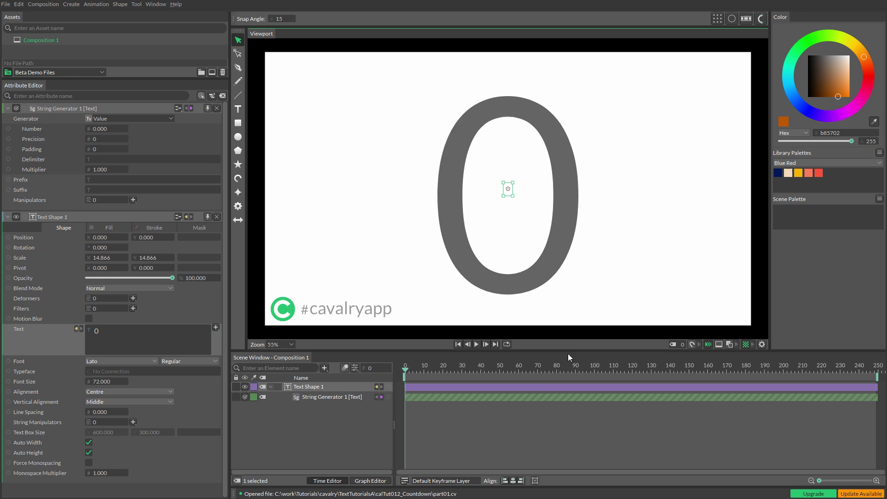
{"action": "left_click", "coordinate": [523, 410]}
{"action": "left_click_drag", "start_coordinate": [406, 367], "coordinate": [360, 378]}
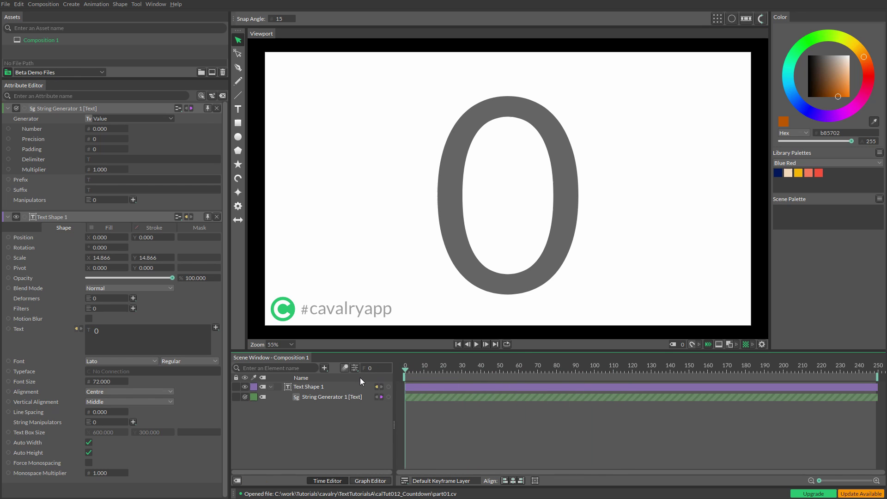
- Set the Number to 9 and keyframe it at frame 0
{"action": "left_click", "coordinate": [103, 129]}
{"action": "type", "text": "0"}
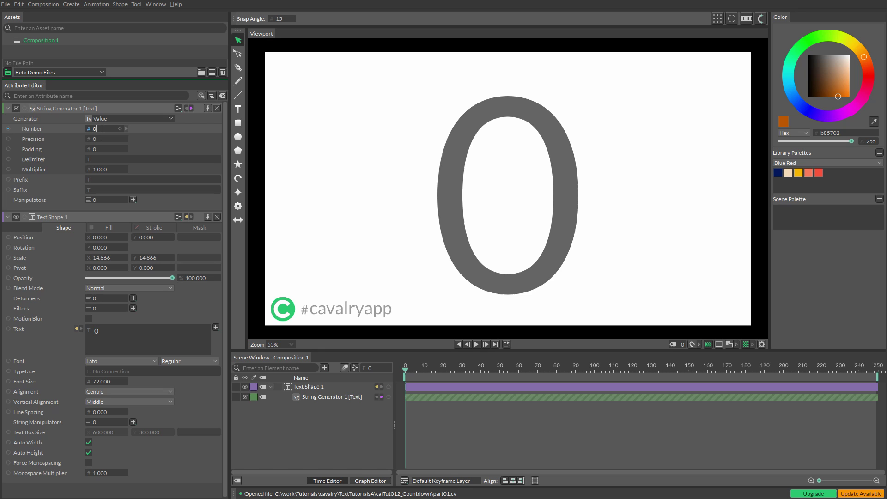
{"action": "type", "text": "9"}
{"action": "key", "text": "Return"}
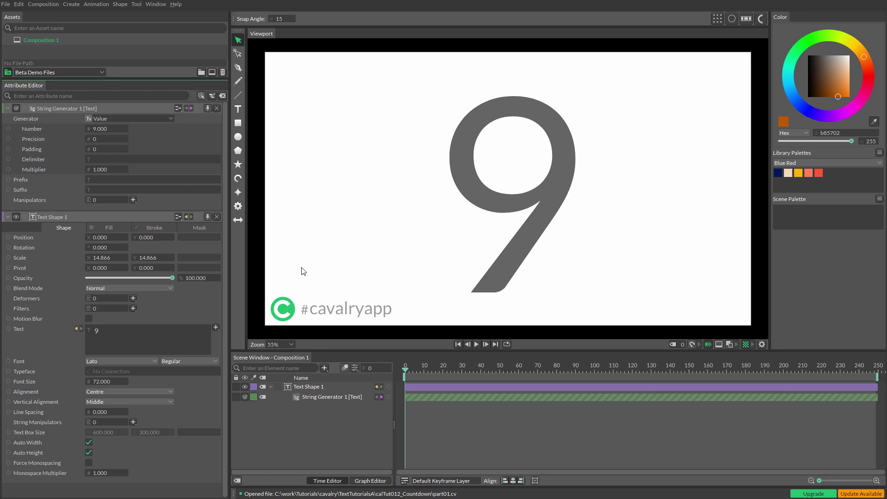
{"action": "left_click", "coordinate": [120, 129]}
- Keyframe Number 0 at frame 100, end the playback range at 100, and play
{"action": "left_click_drag", "start_coordinate": [407, 374], "coordinate": [595, 418]}
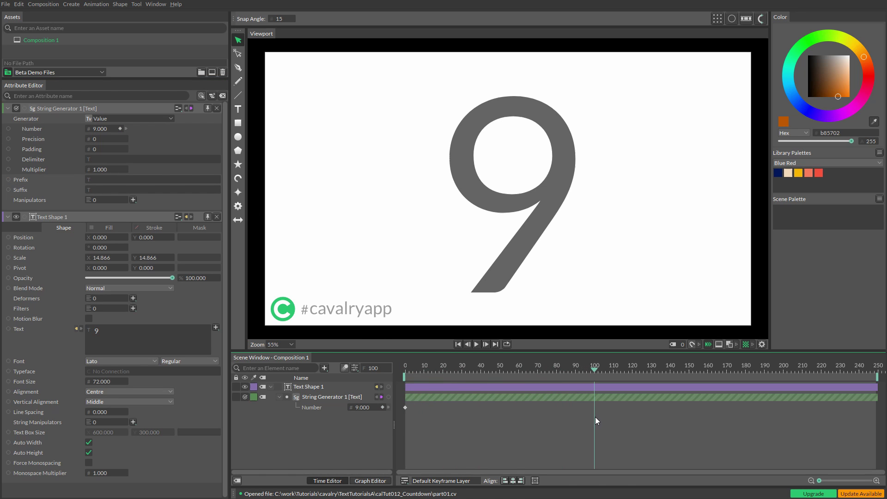
{"action": "left_click", "coordinate": [102, 130]}
{"action": "type", "text": "0"}
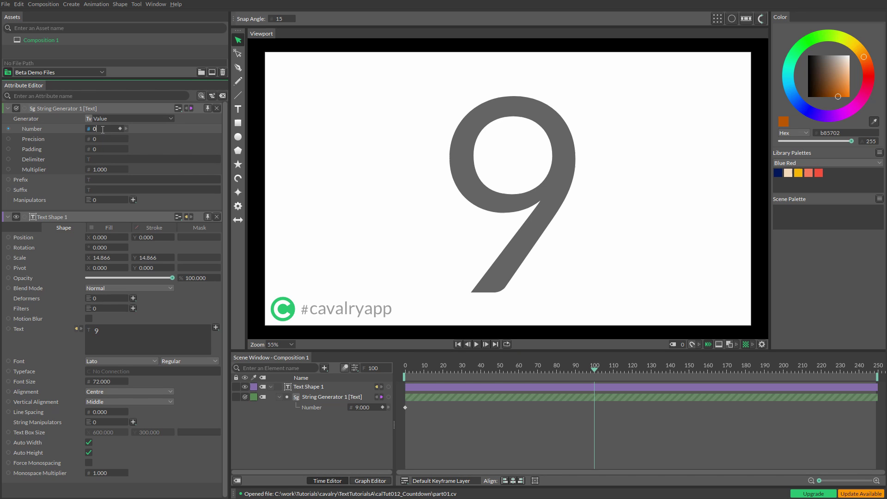
{"action": "key", "text": "Return"}
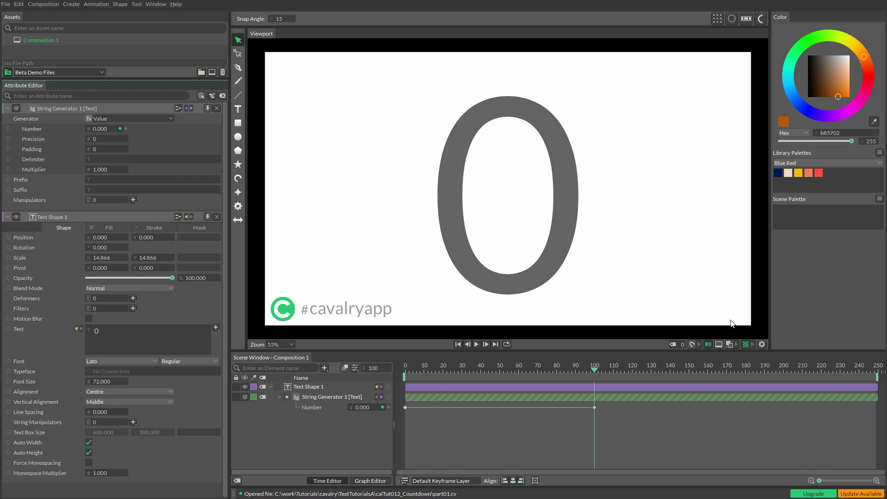
{"action": "mouse_move", "coordinate": [877, 379]}
{"action": "left_mouse_down"}
{"action": "mouse_move", "coordinate": [864, 407]}
{"action": "mouse_move", "coordinate": [595, 453]}
{"action": "left_mouse_up"}
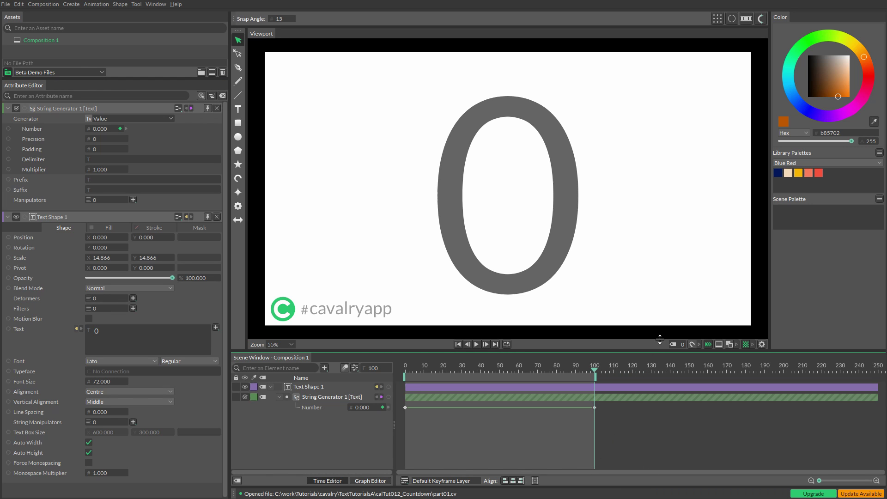
{"action": "left_click", "coordinate": [478, 345]}
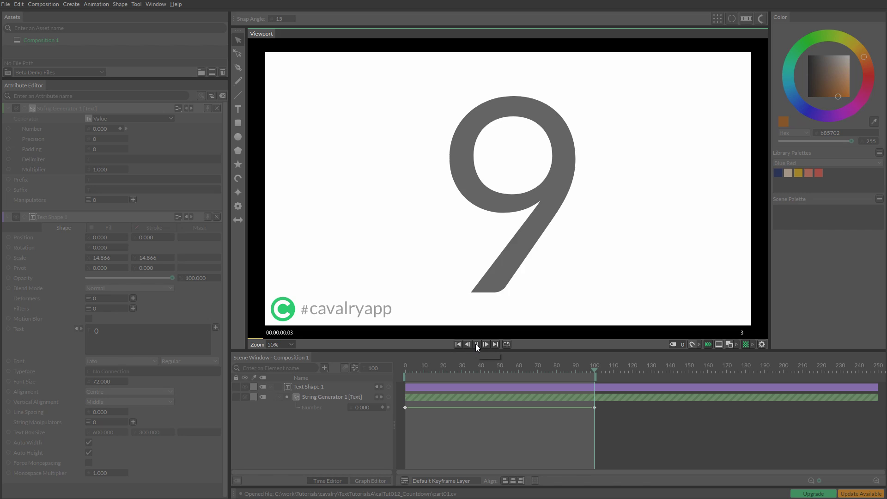
{"action": "left_click", "coordinate": [476, 345]}
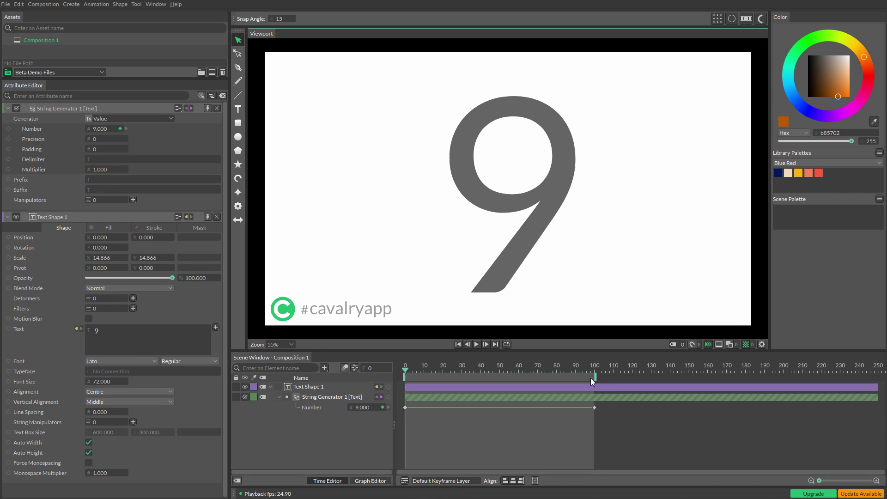
{"action": "left_click_drag", "start_coordinate": [585, 367], "coordinate": [436, 395]}
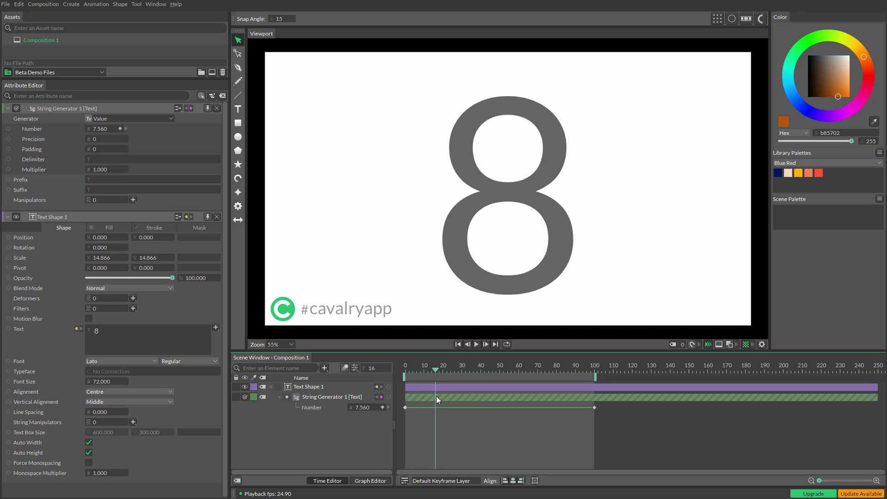
{"action": "left_click", "coordinate": [385, 404]}
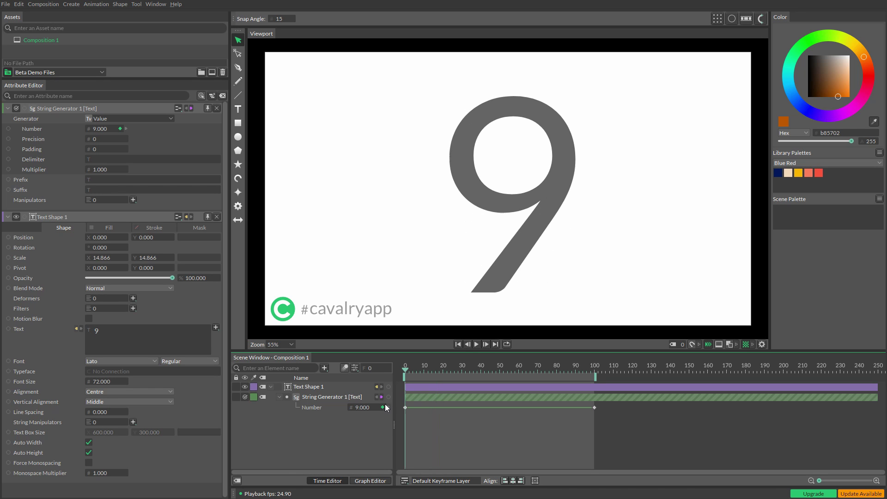
{"action": "left_click", "coordinate": [101, 129]}
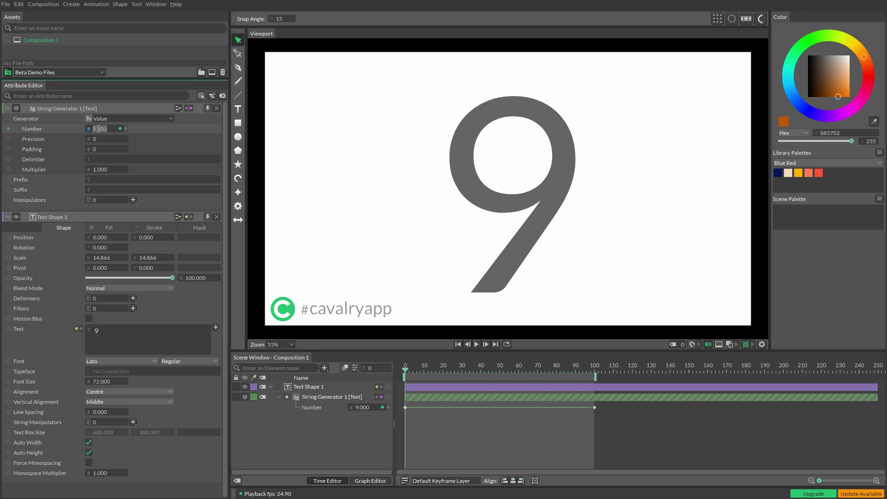
{"action": "left_click", "coordinate": [406, 373]}
{"action": "left_click_drag", "start_coordinate": [407, 369], "coordinate": [416, 370]}
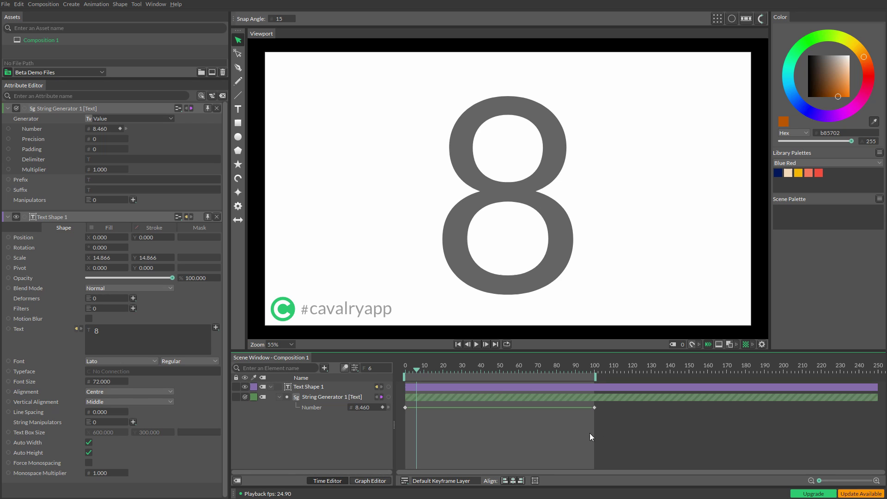
- Shift both Number keyframes five frames later, to frames 5 and 105
{"action": "left_click_drag", "start_coordinate": [553, 415], "coordinate": [402, 411]}
{"action": "mouse_move", "coordinate": [415, 368]}
{"action": "left_mouse_down"}
{"action": "mouse_move", "coordinate": [406, 369]}
{"action": "mouse_move", "coordinate": [415, 373]}
{"action": "left_mouse_up"}
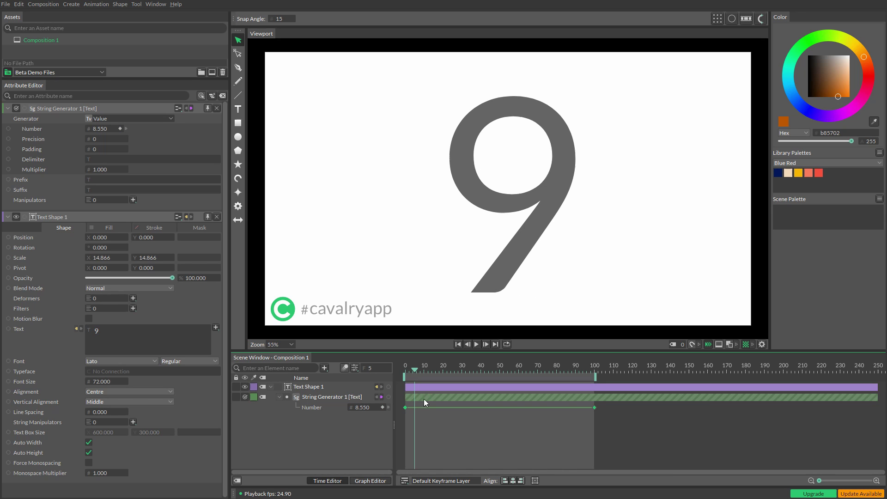
{"action": "left_click_drag", "start_coordinate": [405, 409], "coordinate": [414, 407]}
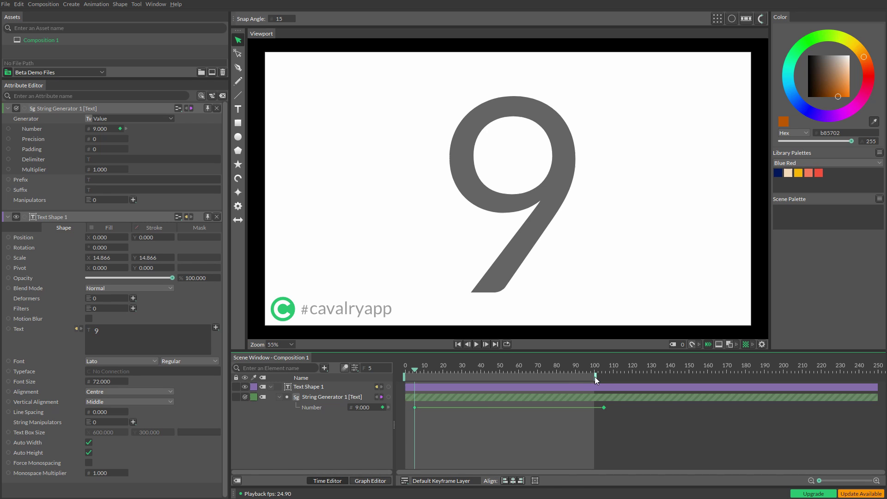
- Play the shifted countdown and extend the playback range to about frame 111
{"action": "left_click_drag", "start_coordinate": [594, 376], "coordinate": [603, 378]}
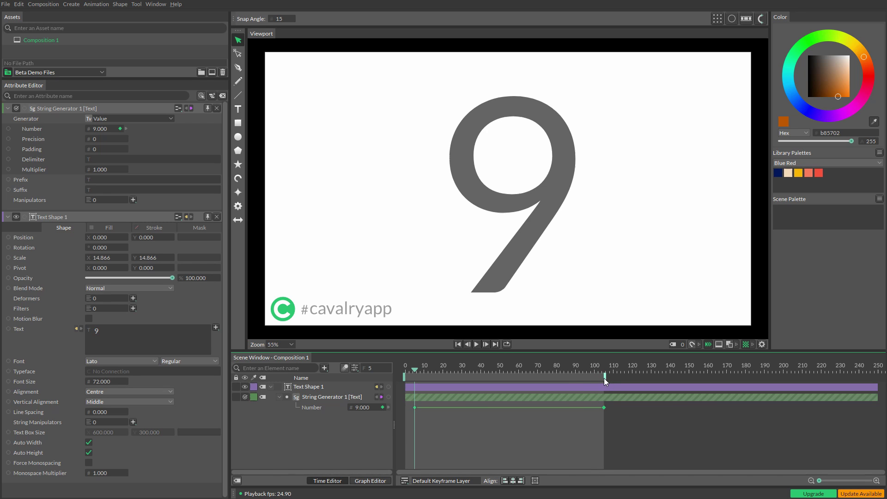
{"action": "left_click", "coordinate": [475, 344]}
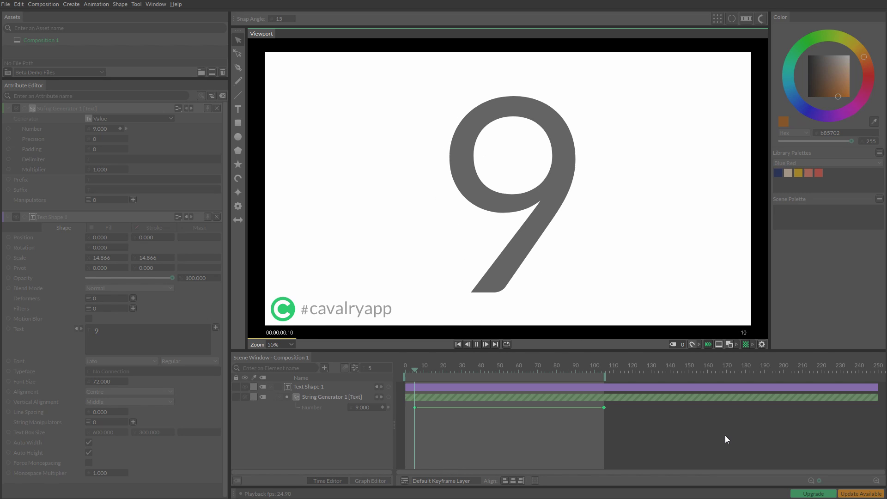
{"action": "left_click", "coordinate": [477, 344]}
{"action": "left_click", "coordinate": [589, 371]}
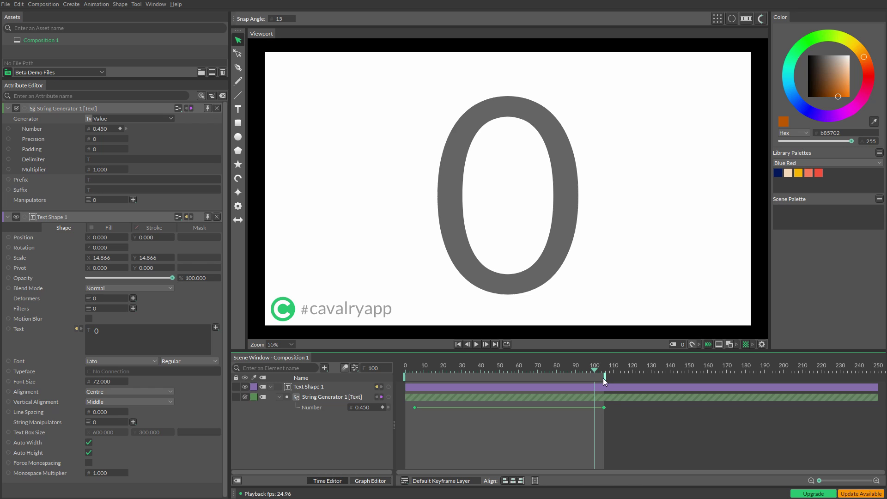
{"action": "left_click_drag", "start_coordinate": [606, 377], "coordinate": [618, 378]}
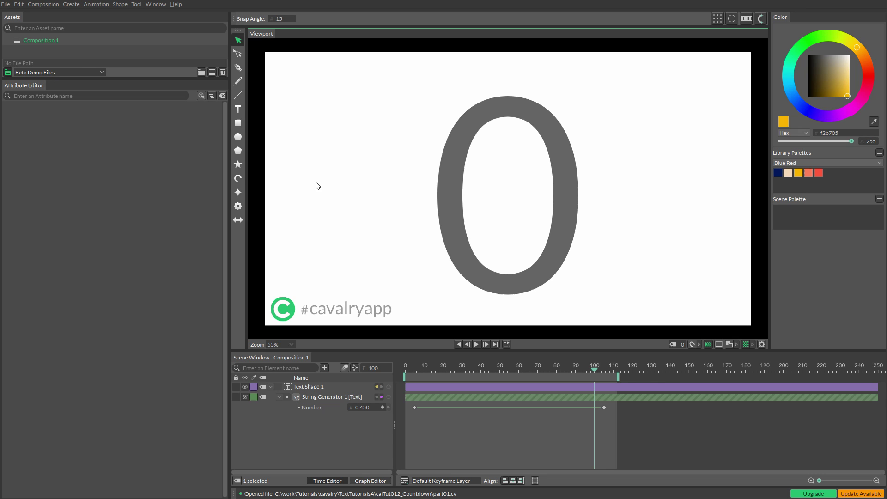
- Add a radius-100 circle inside the 0 and fill it coral (f2785c) from the Blue Red palette
{"action": "left_click", "coordinate": [239, 137]}
{"action": "left_click", "coordinate": [498, 193]}
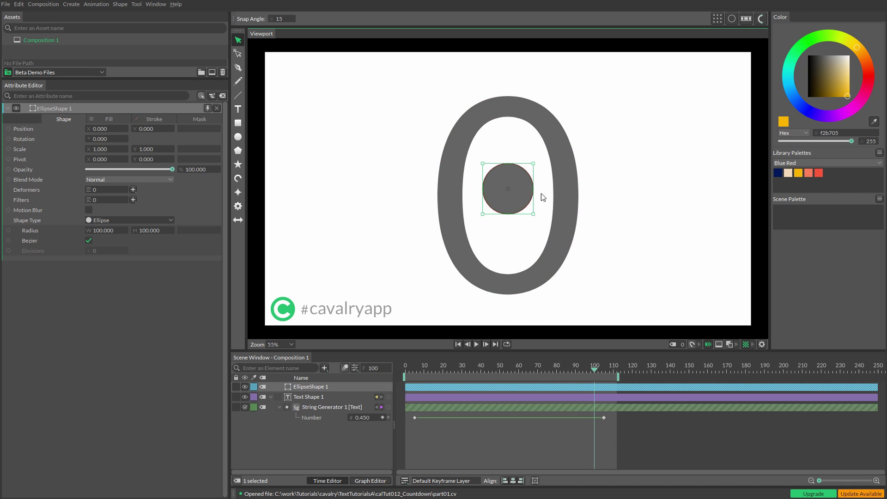
{"action": "left_click", "coordinate": [808, 173]}
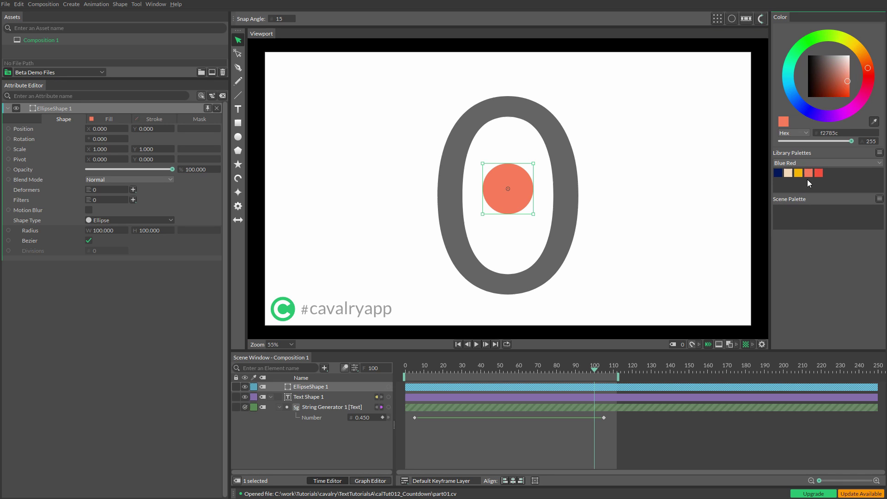
{"action": "left_click", "coordinate": [875, 165]}
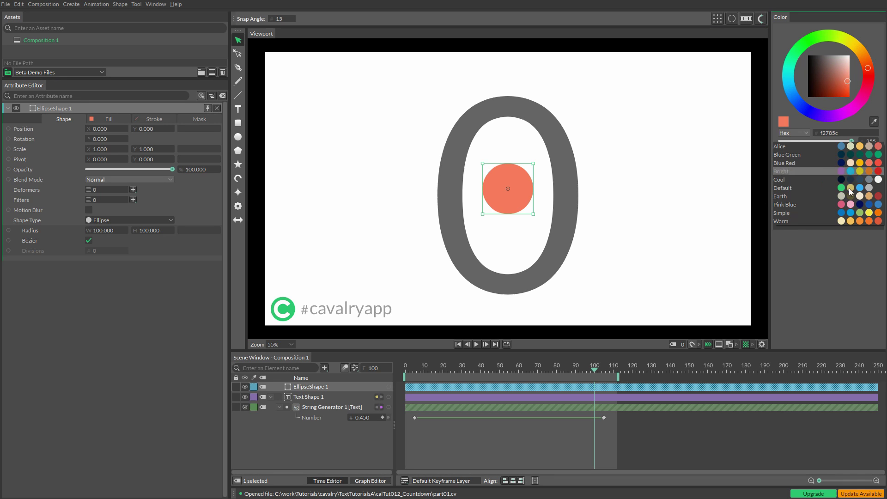
{"action": "left_click", "coordinate": [835, 281]}
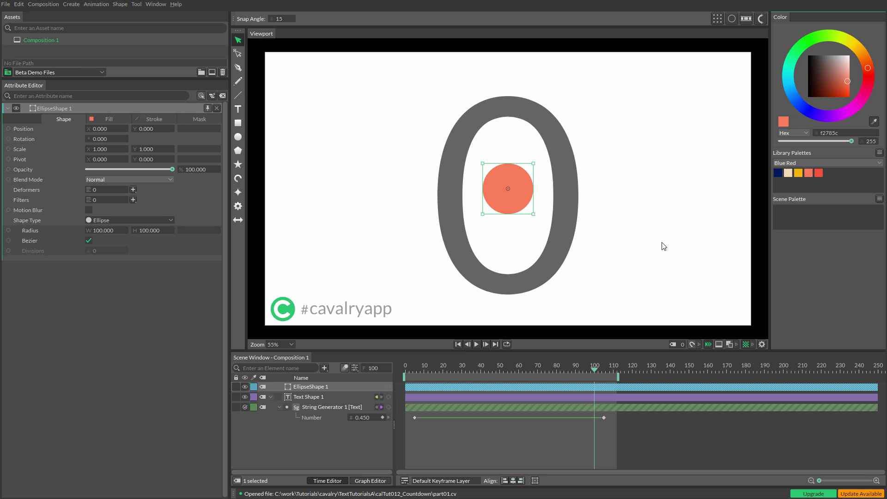
{"action": "scroll", "coordinate": [547, 205], "scroll_direction": "up", "scroll_amount": 5}
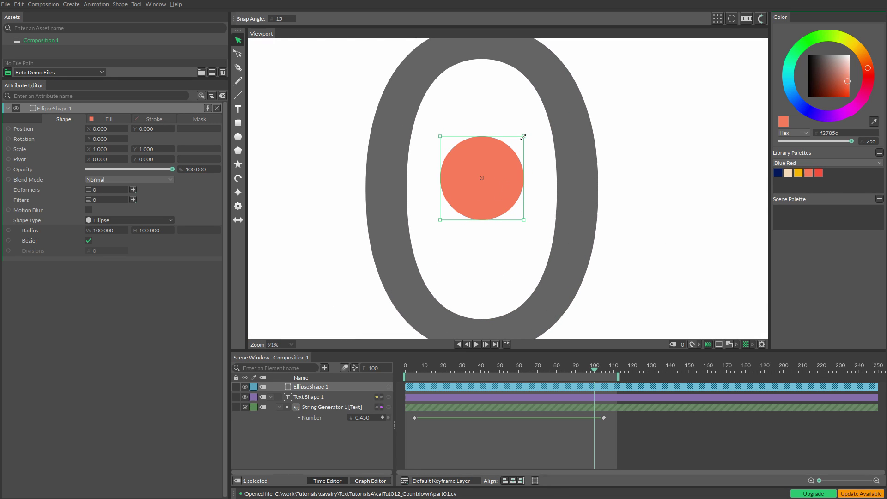
- Shrink the circle to about 0.37 scale, then duplicate it and offset the copy up-right
{"action": "left_click_drag", "start_coordinate": [523, 136], "coordinate": [498, 165]}
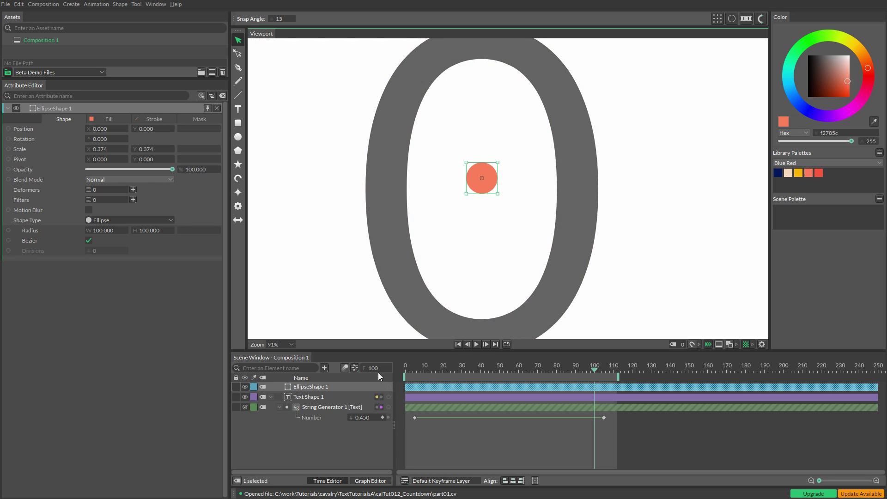
{"action": "scroll", "coordinate": [478, 209], "scroll_direction": "up", "scroll_amount": 5}
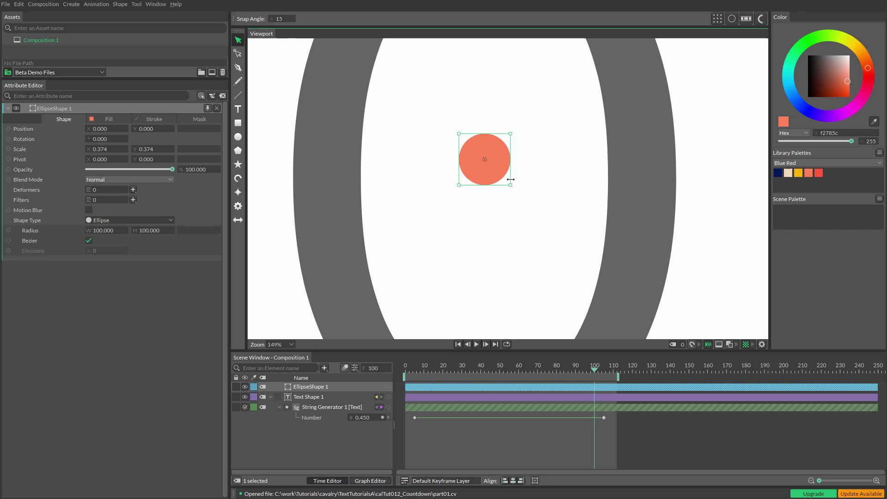
{"action": "key", "text": "ctrl+d"}
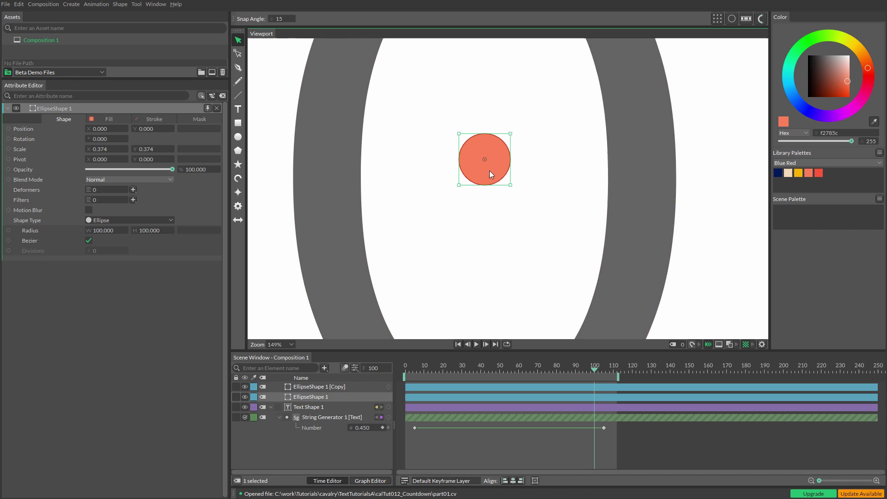
{"action": "left_click", "coordinate": [340, 387]}
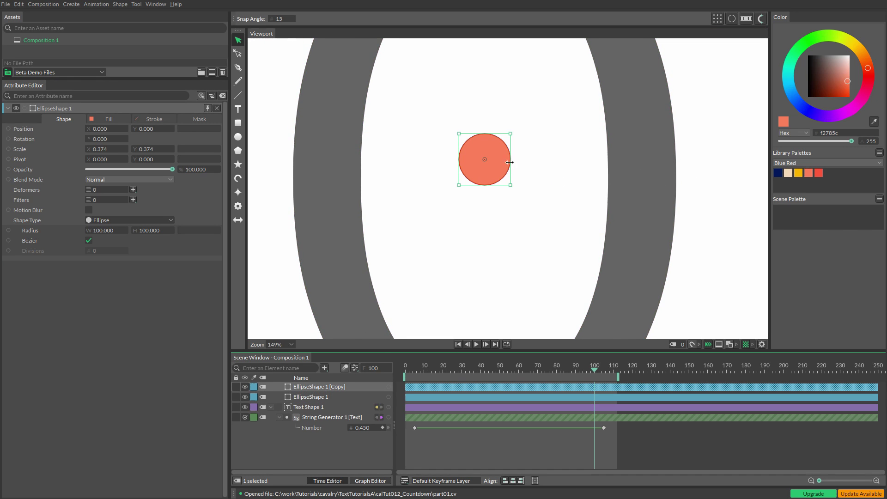
{"action": "left_click_drag", "start_coordinate": [501, 157], "coordinate": [512, 144]}
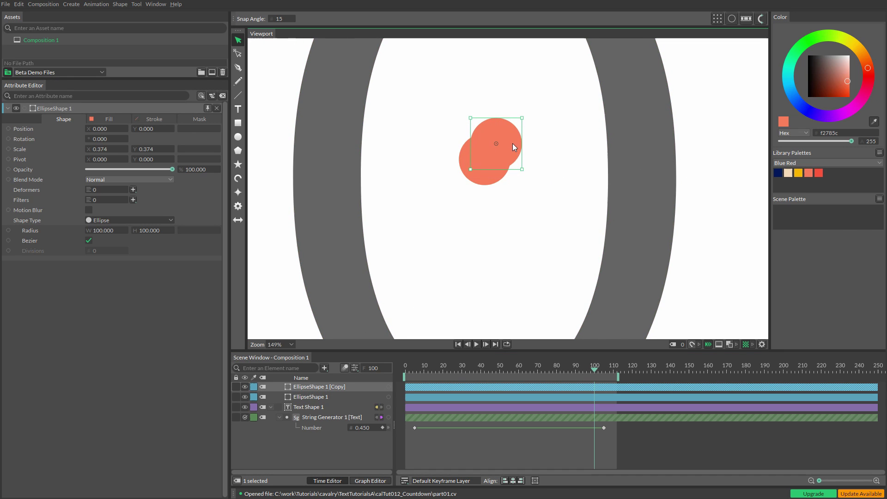
- Colour the copy circle yellow and add a Convex Hull element
{"action": "left_click", "coordinate": [799, 173]}
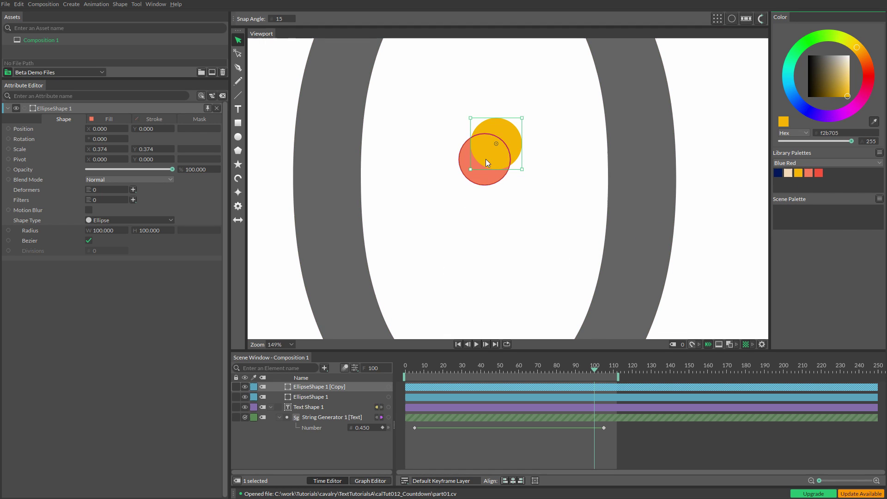
{"action": "left_click", "coordinate": [324, 368]}
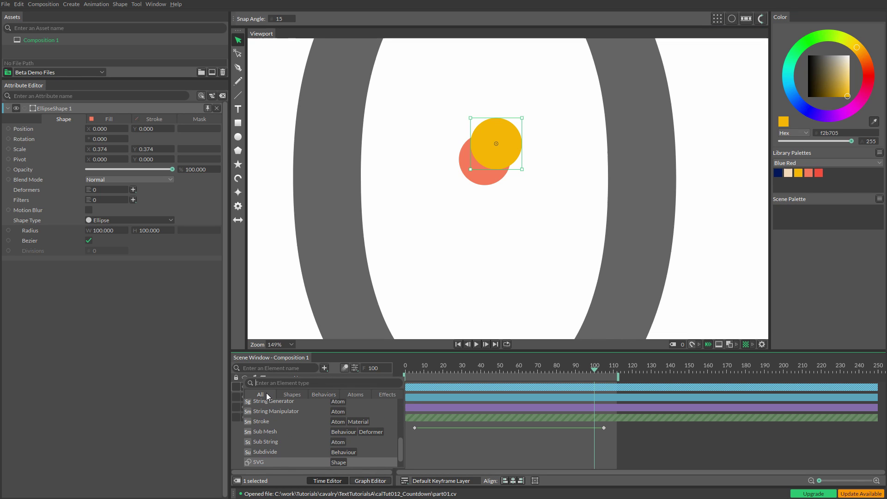
{"action": "type", "text": "conve"}
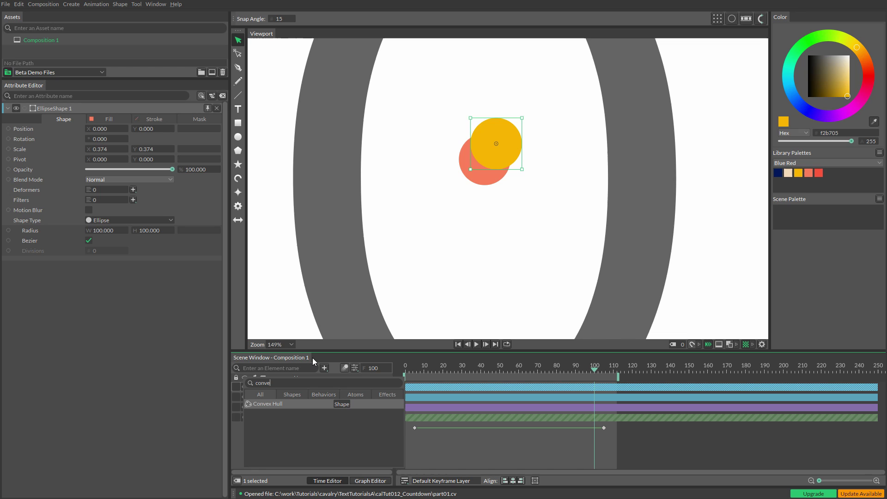
{"action": "key", "text": "Return"}
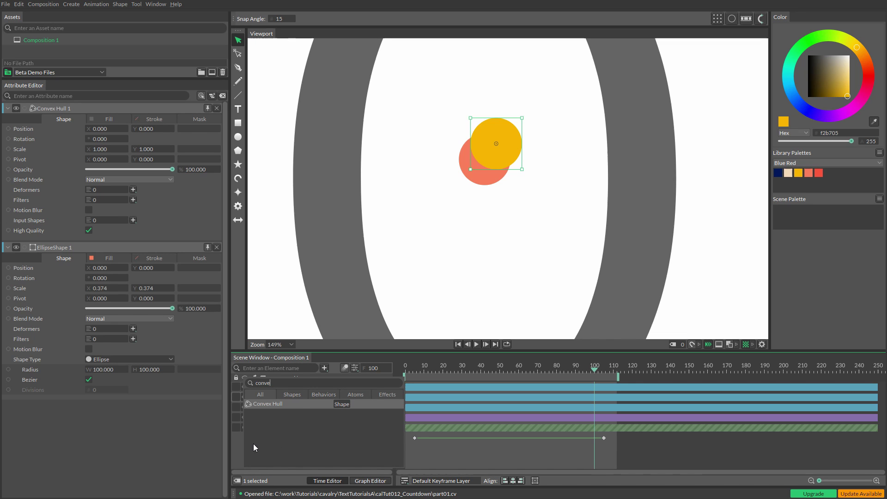
{"action": "left_click", "coordinate": [236, 447]}
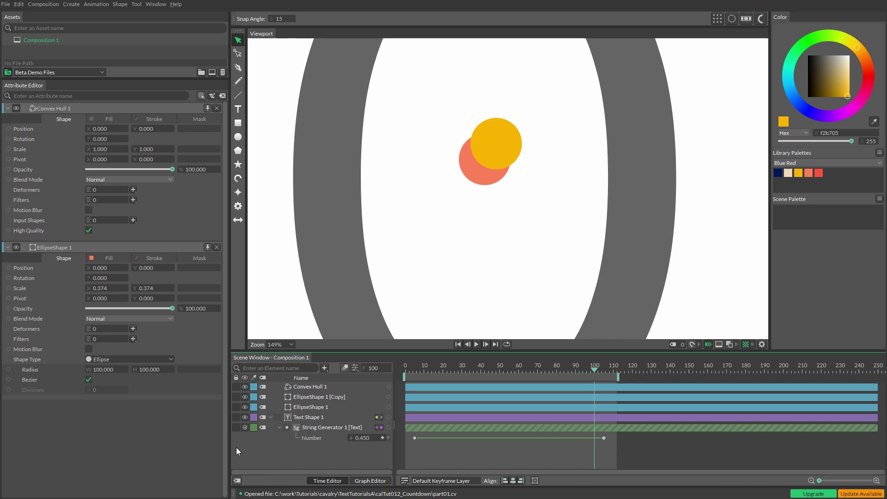
- Connect both ellipses to Convex Hull 1's Input Shapes and place it below the copy circle
{"action": "left_click", "coordinate": [310, 387]}
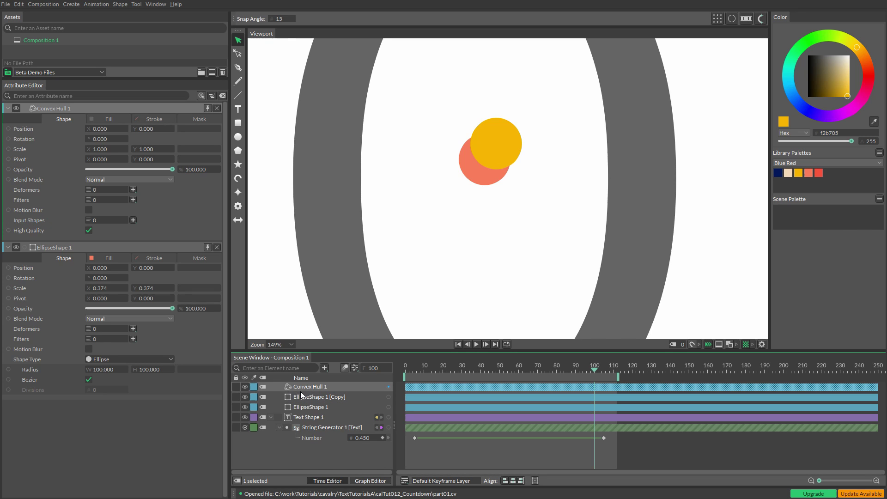
{"action": "left_click", "coordinate": [306, 387]}
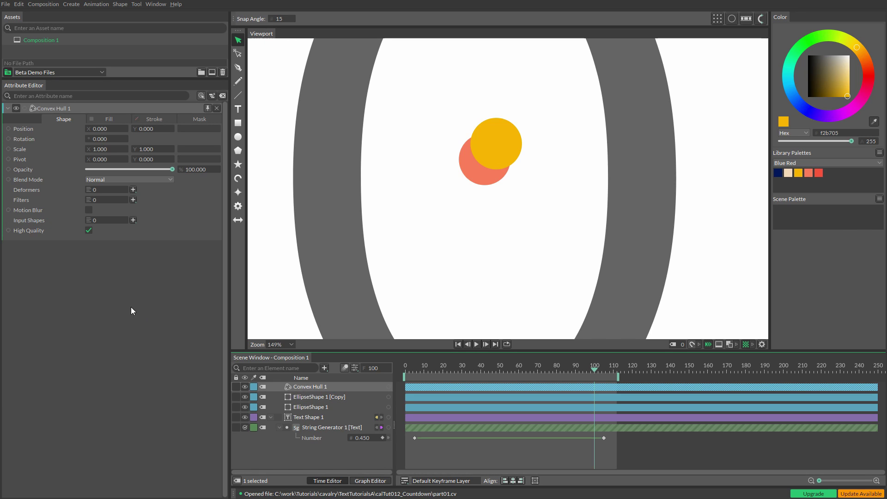
{"action": "left_click", "coordinate": [29, 221]}
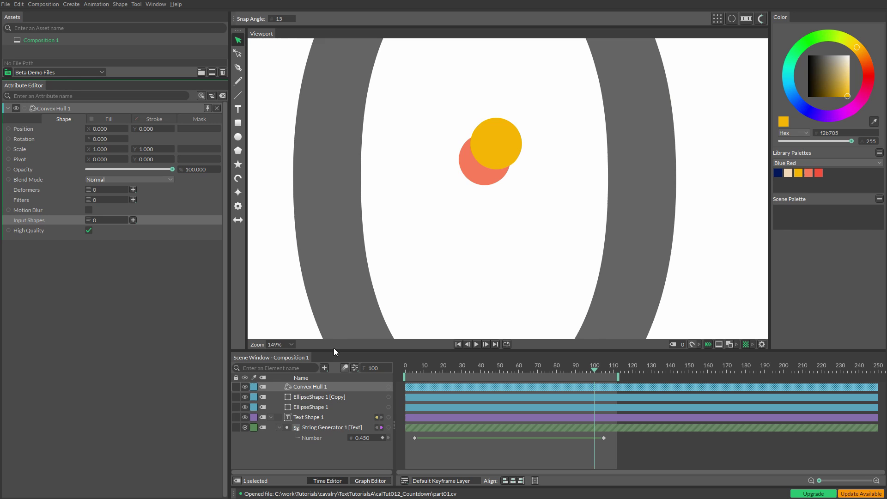
{"action": "left_click_drag", "start_coordinate": [387, 397], "coordinate": [60, 219]}
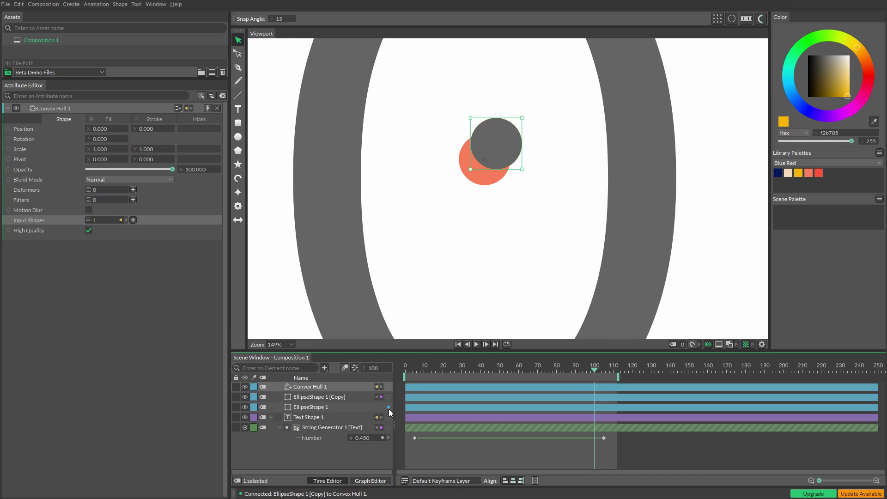
{"action": "left_click_drag", "start_coordinate": [389, 407], "coordinate": [30, 220]}
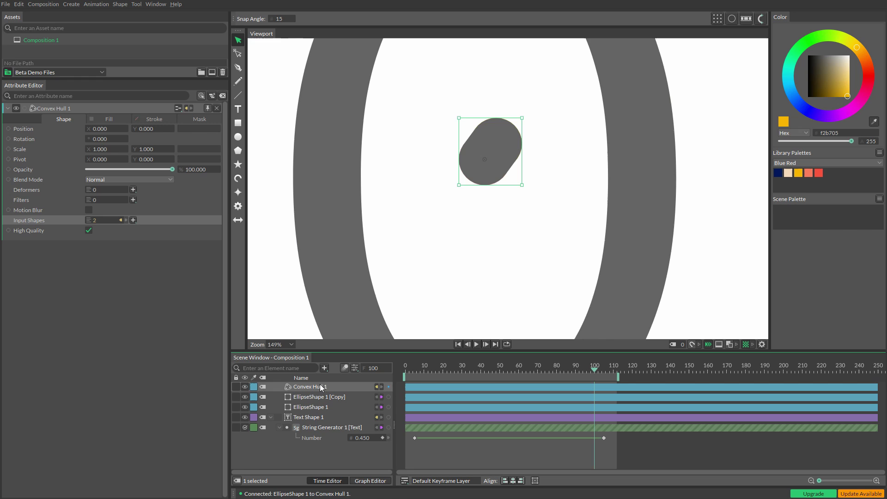
{"action": "left_click_drag", "start_coordinate": [319, 388], "coordinate": [322, 407]}
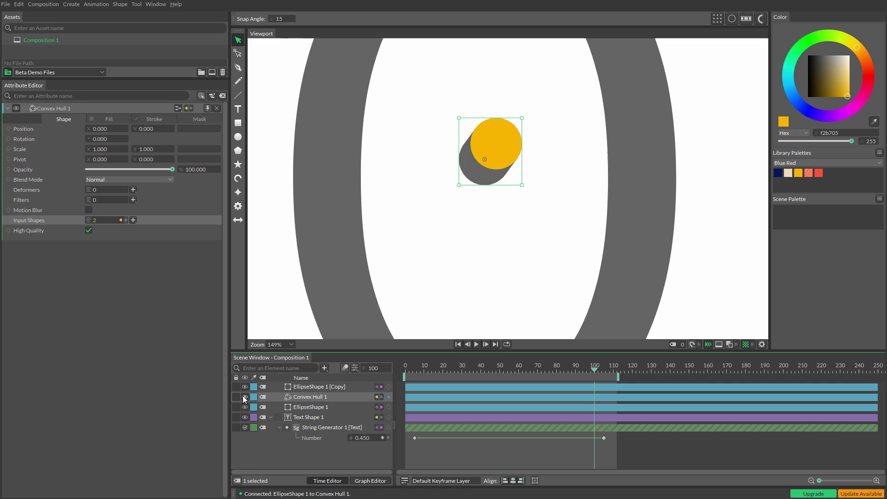
- Hide the original coral EllipseShape 1 while keeping the convex hull visible
{"action": "left_click", "coordinate": [245, 399]}
{"action": "left_click", "coordinate": [245, 398]}
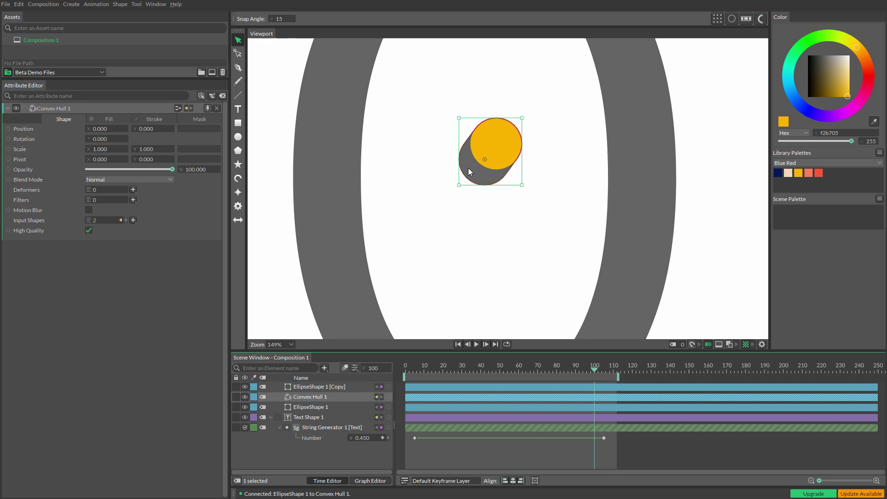
{"action": "left_click", "coordinate": [246, 397]}
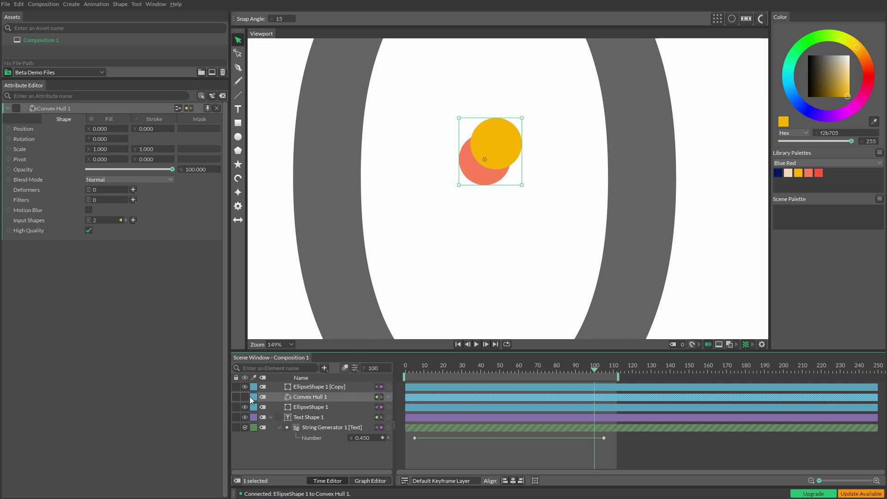
{"action": "left_click", "coordinate": [310, 408]}
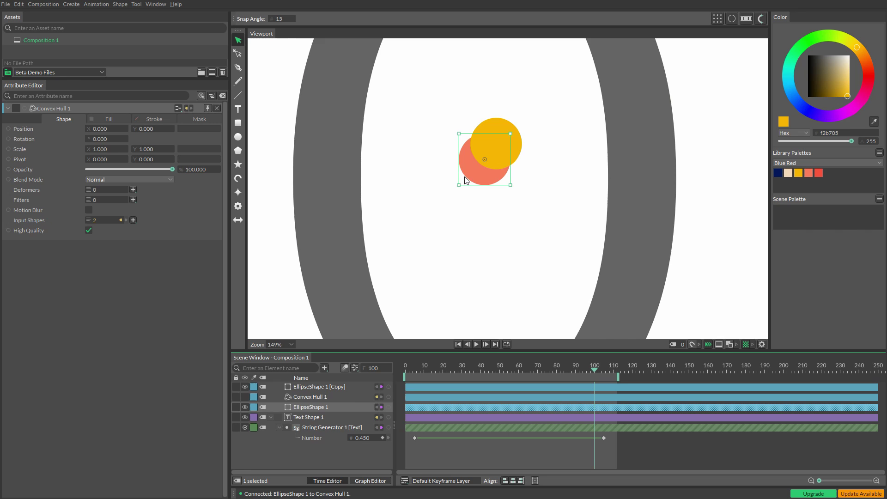
{"action": "left_click", "coordinate": [245, 407]}
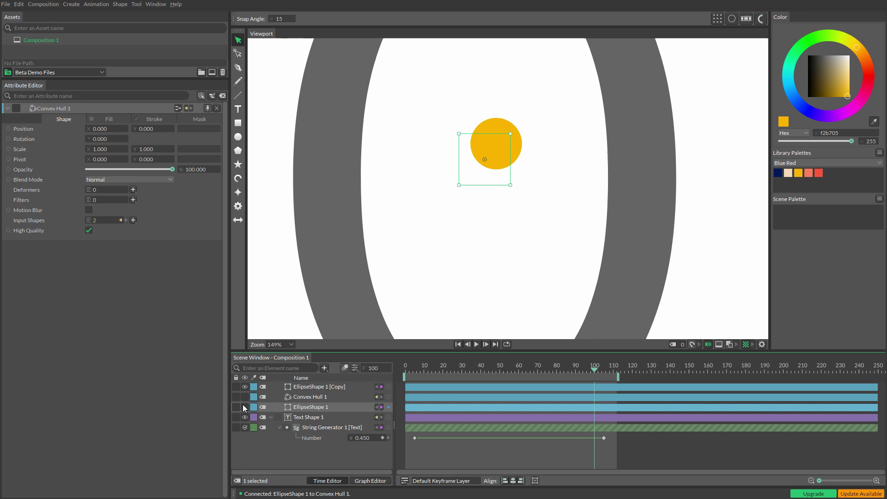
{"action": "left_click", "coordinate": [244, 397]}
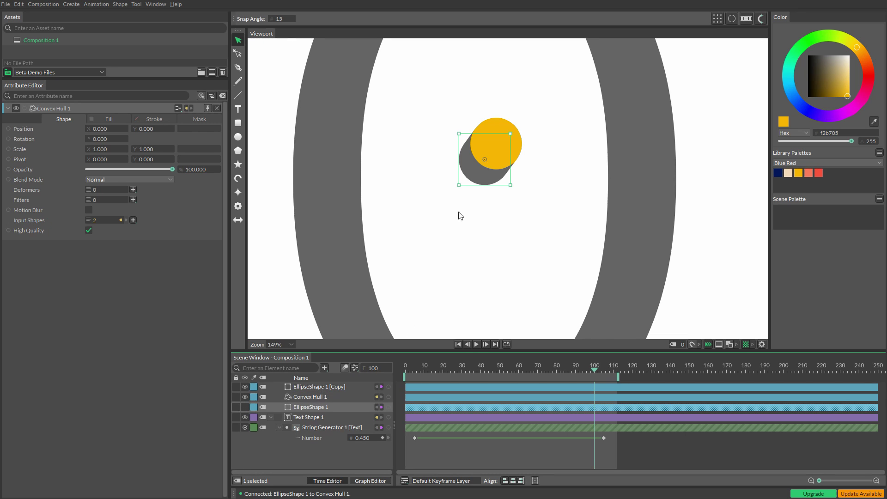
- Fill Convex Hull 1 light peach (f2d9bb)
{"action": "left_click", "coordinate": [787, 173]}
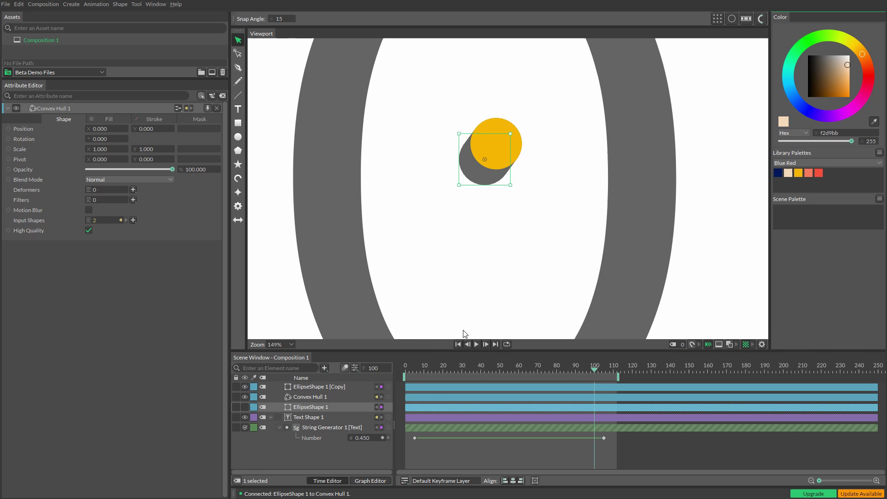
{"action": "left_click", "coordinate": [317, 397]}
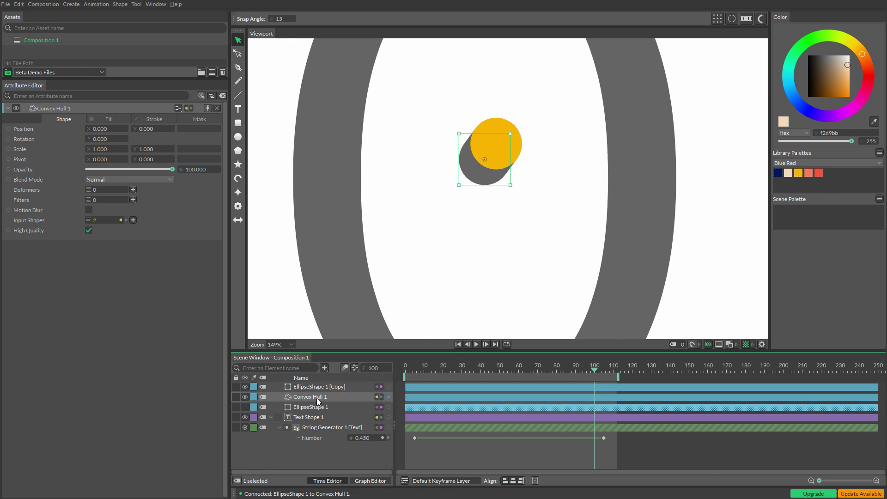
{"action": "left_click", "coordinate": [788, 173]}
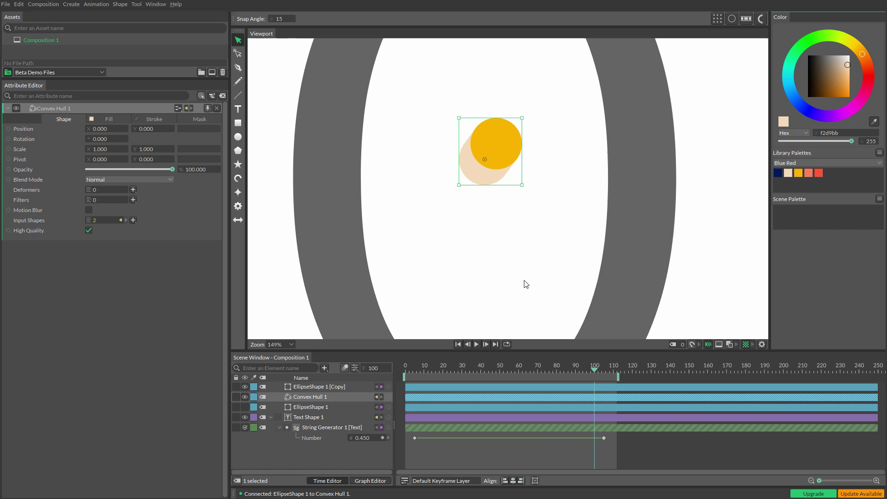
- Test-move the yellow circle, peach ellipse and convex hull, undoing the moves
{"action": "left_click", "coordinate": [522, 238]}
{"action": "left_click_drag", "start_coordinate": [501, 148], "coordinate": [538, 132]}
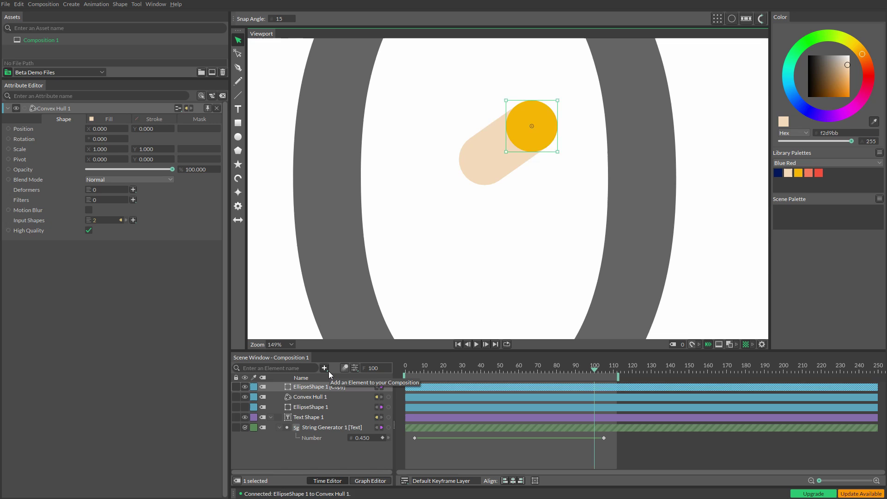
{"action": "key", "text": "ctrl+z"}
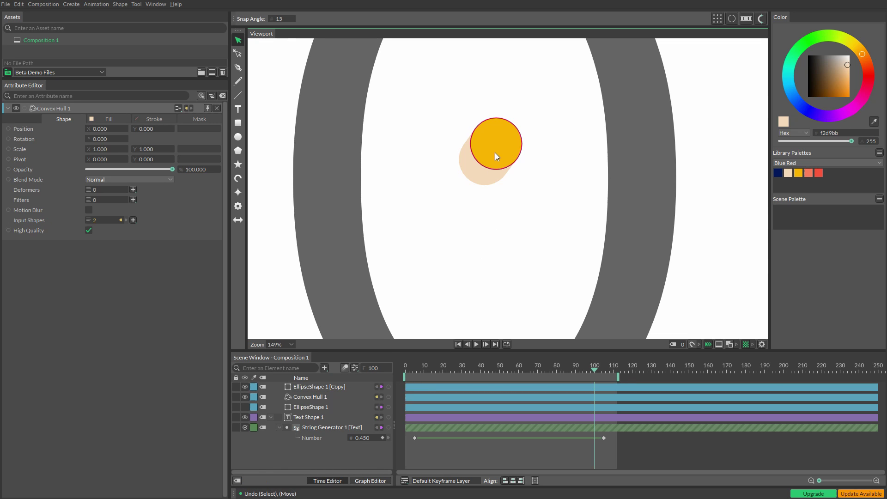
{"action": "left_click", "coordinate": [298, 408]}
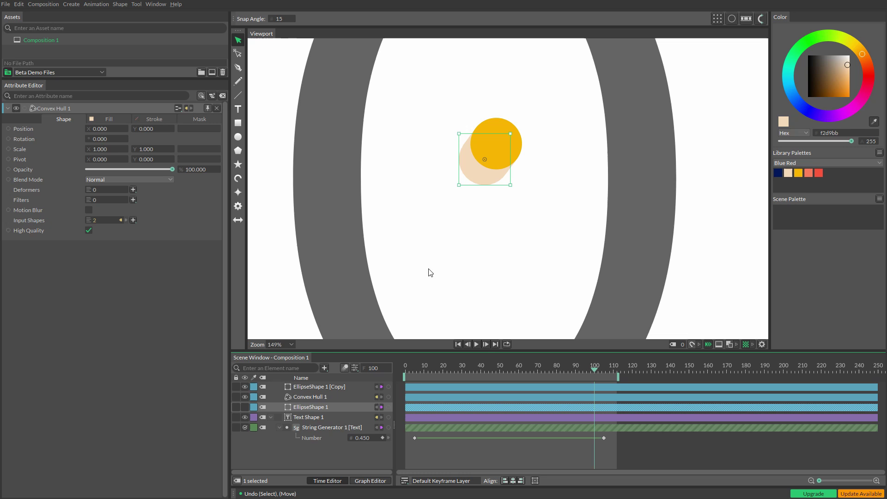
{"action": "left_click_drag", "start_coordinate": [479, 180], "coordinate": [475, 235]}
{"action": "left_click", "coordinate": [315, 401]}
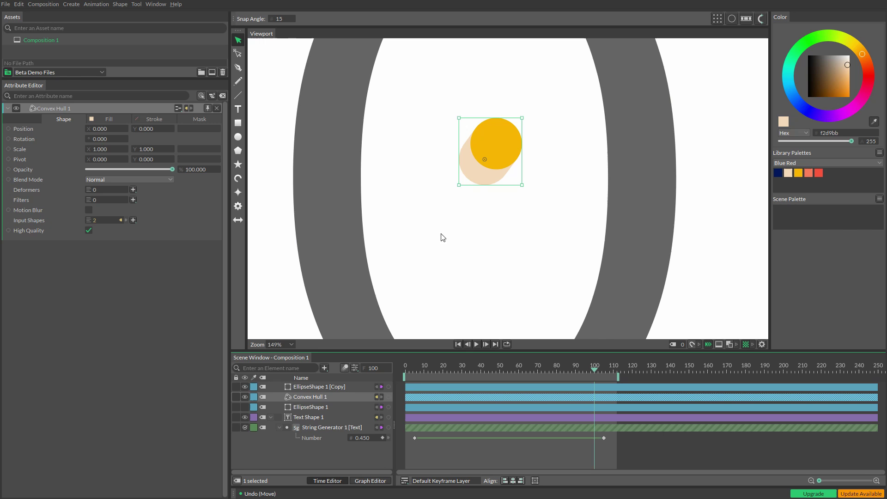
{"action": "left_click_drag", "start_coordinate": [478, 179], "coordinate": [417, 139]}
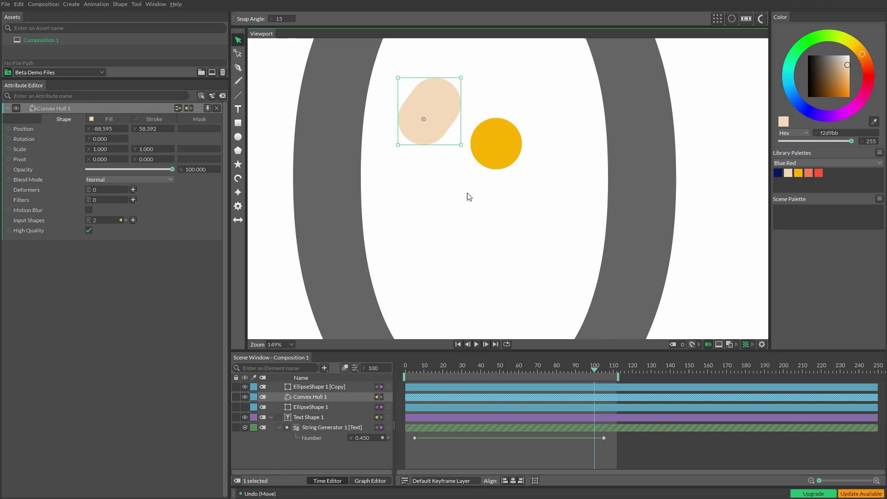
{"action": "key", "text": "ctrl+z"}
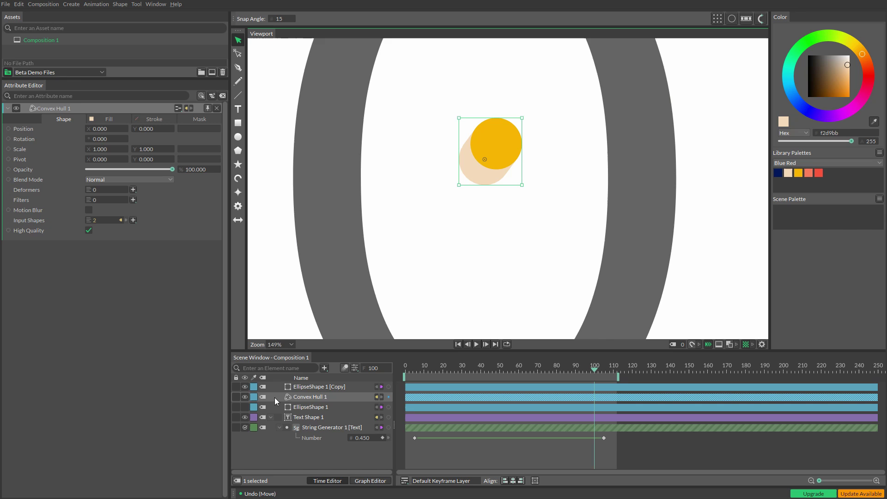
- Lock the Convex Hull 1 layer, then test-move the peach ellipse and undo it
{"action": "left_click", "coordinate": [237, 396]}
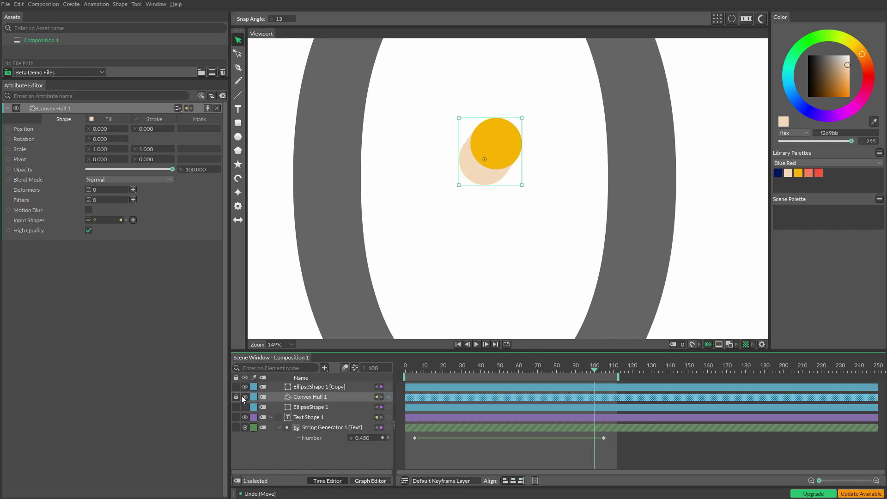
{"action": "left_click", "coordinate": [453, 264]}
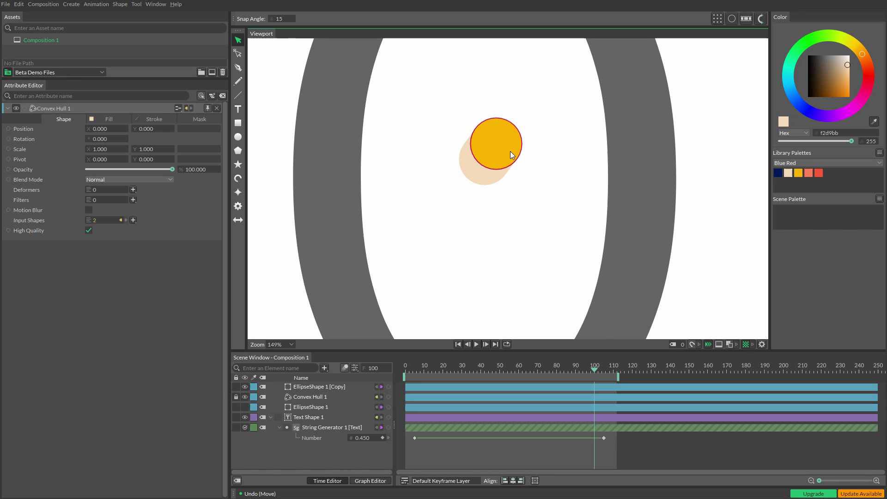
{"action": "left_click", "coordinate": [510, 148]}
{"action": "left_click", "coordinate": [484, 187]}
{"action": "mouse_move", "coordinate": [466, 163]}
{"action": "left_mouse_down"}
{"action": "mouse_move", "coordinate": [483, 198]}
{"action": "mouse_move", "coordinate": [469, 169]}
{"action": "left_mouse_up"}
{"action": "left_click", "coordinate": [302, 408]}
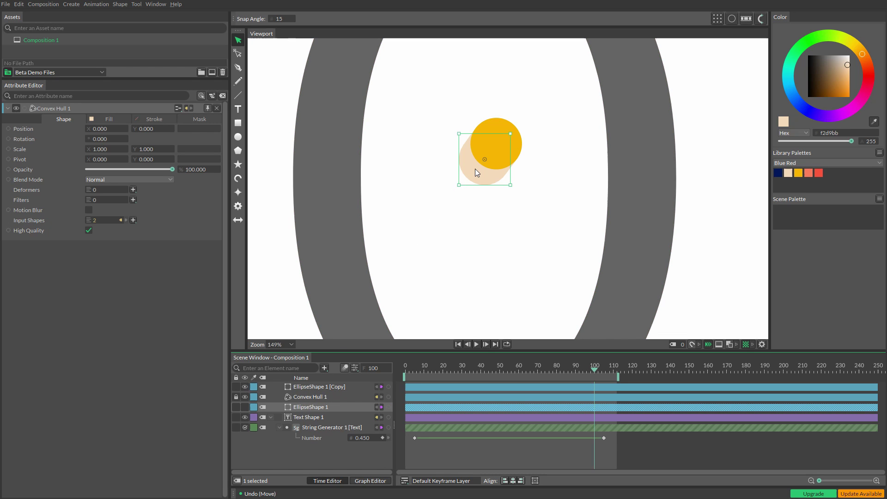
{"action": "left_click_drag", "start_coordinate": [477, 172], "coordinate": [442, 201]}
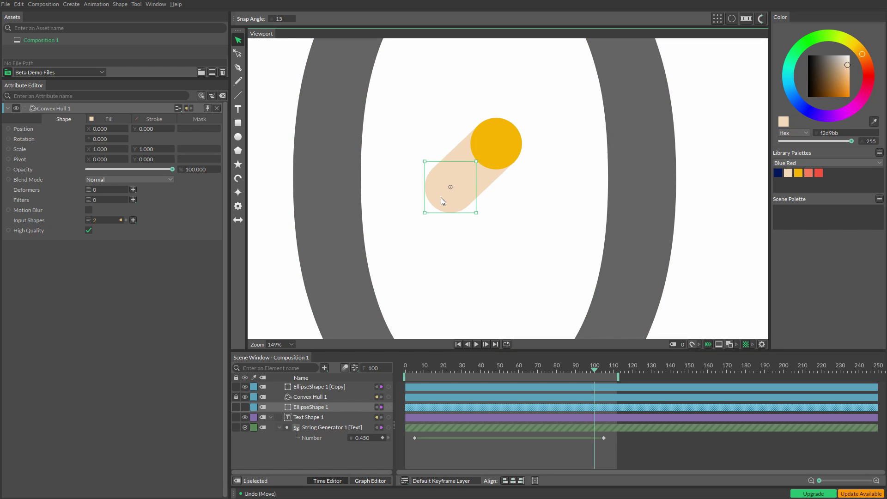
{"action": "key", "text": "ctrl+z"}
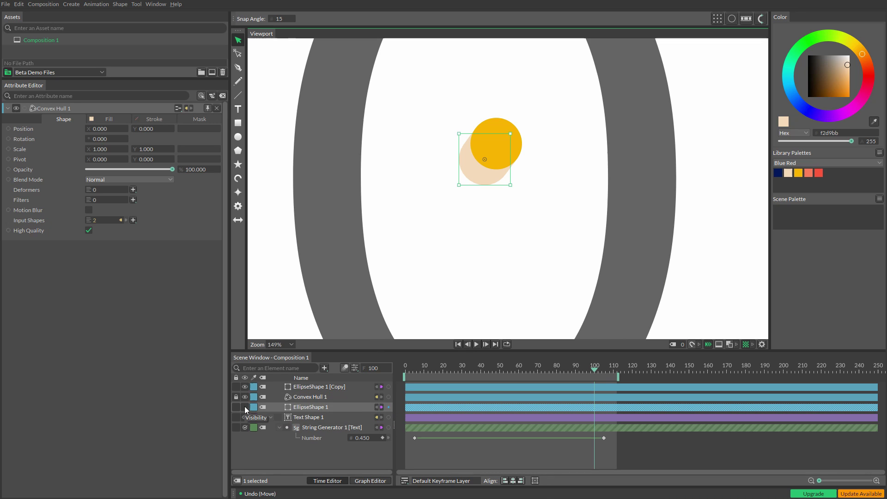
{"action": "left_click", "coordinate": [550, 173]}
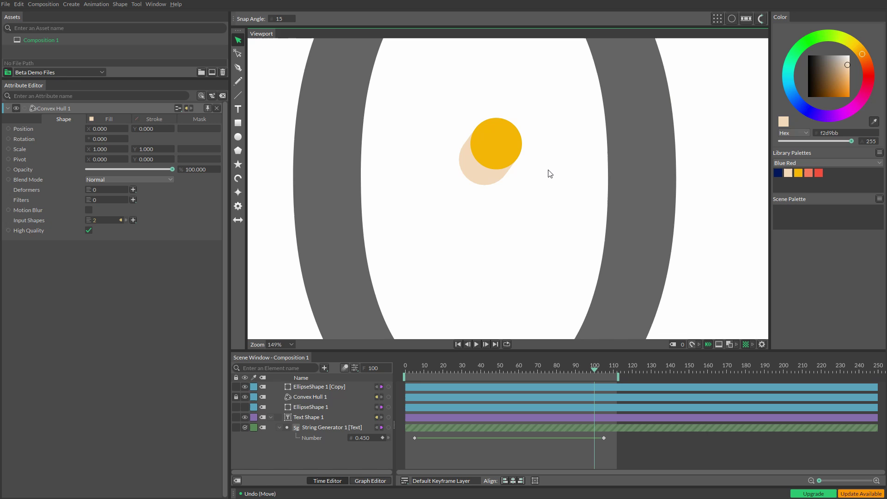
- Group both ellipses and the convex hull into Group 1 and collapse it
{"action": "left_click", "coordinate": [318, 387]}
{"action": "left_click", "coordinate": [312, 407], "text": "shift"}
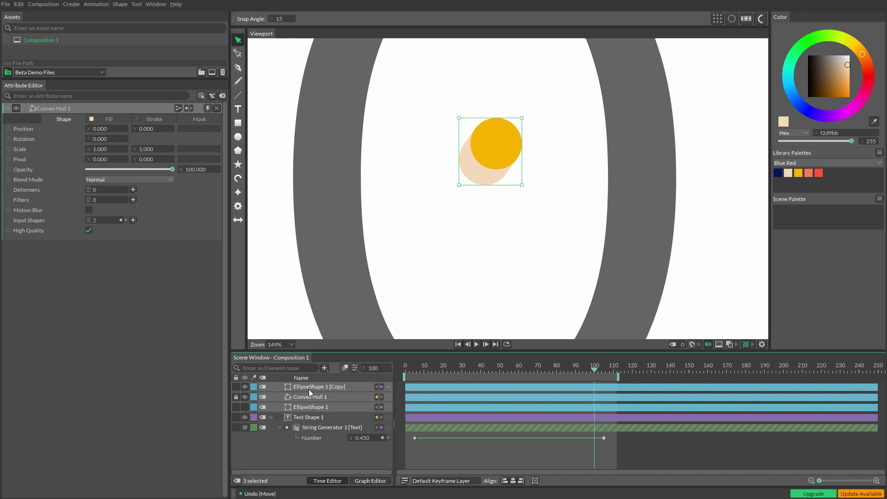
{"action": "key", "text": "ctrl+g"}
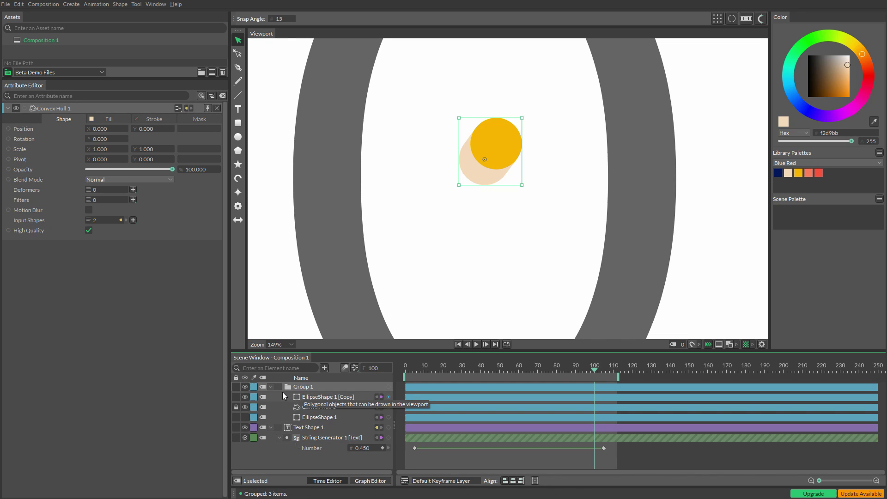
{"action": "left_click", "coordinate": [271, 386]}
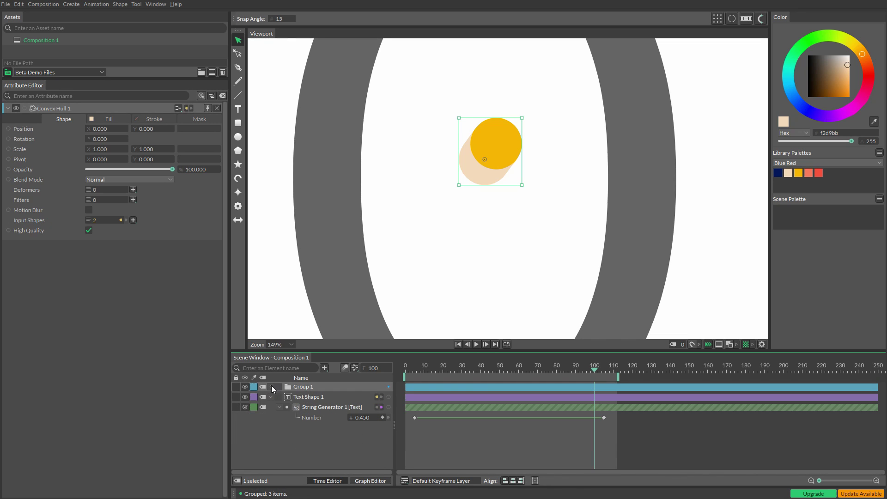
- Rename Group 1 to 'cyl'
{"action": "double_click", "coordinate": [298, 387]}
{"action": "type", "text": "cy"}
{"action": "type", "text": "ol"}
{"action": "key", "text": "BackSpace"}
{"action": "key", "text": "BackSpace"}
{"action": "type", "text": "l"}
{"action": "left_click", "coordinate": [330, 454]}
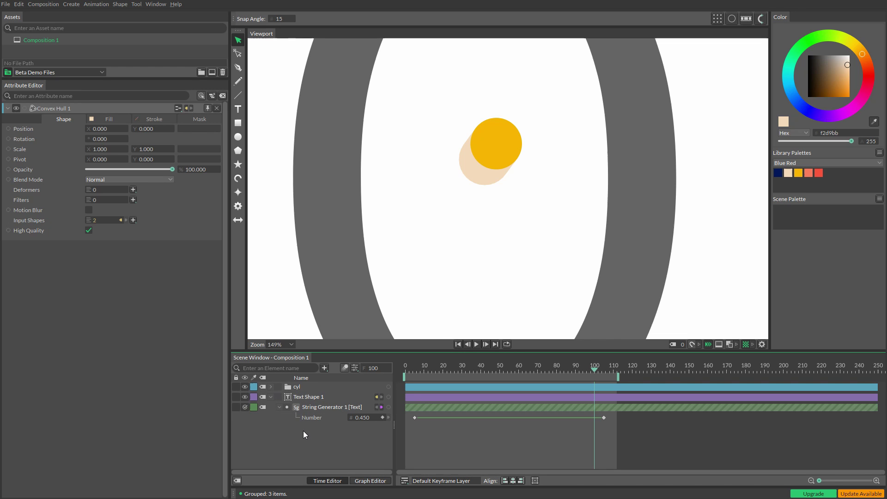
{"action": "scroll", "coordinate": [510, 217], "scroll_direction": "down", "scroll_amount": 6}
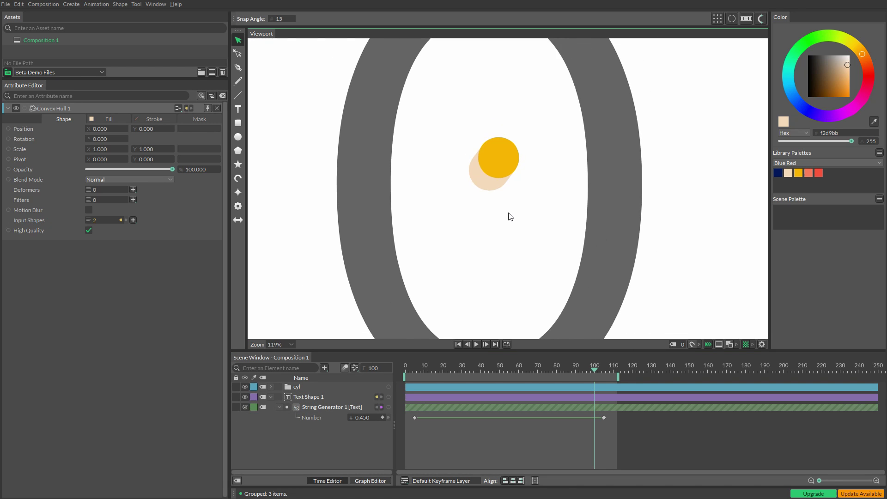
{"action": "scroll", "coordinate": [510, 217], "scroll_direction": "down", "scroll_amount": 1}
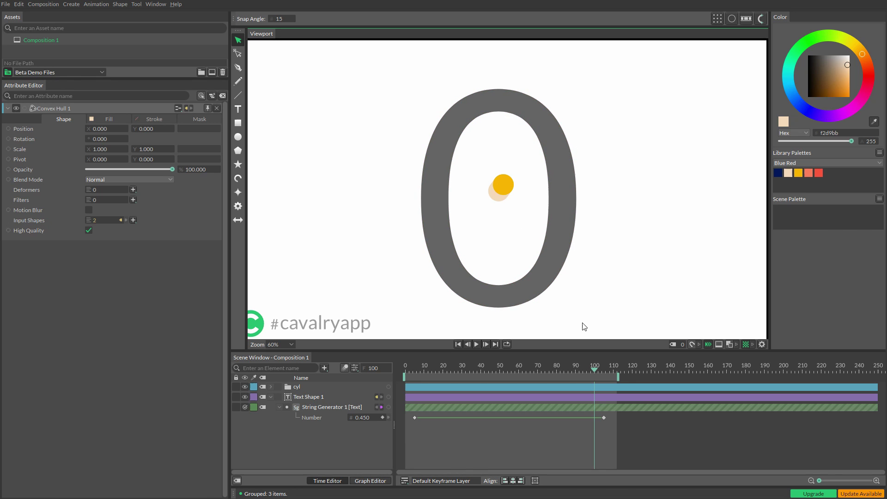
- Create Duplicator 1 from the cyl group and set its Distribution to Voxelize
{"action": "left_click", "coordinate": [296, 388]}
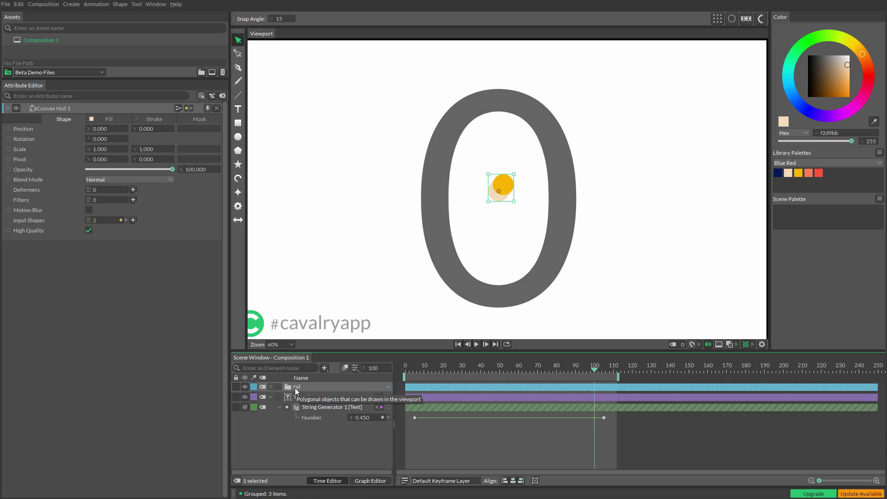
{"action": "left_click", "coordinate": [717, 19]}
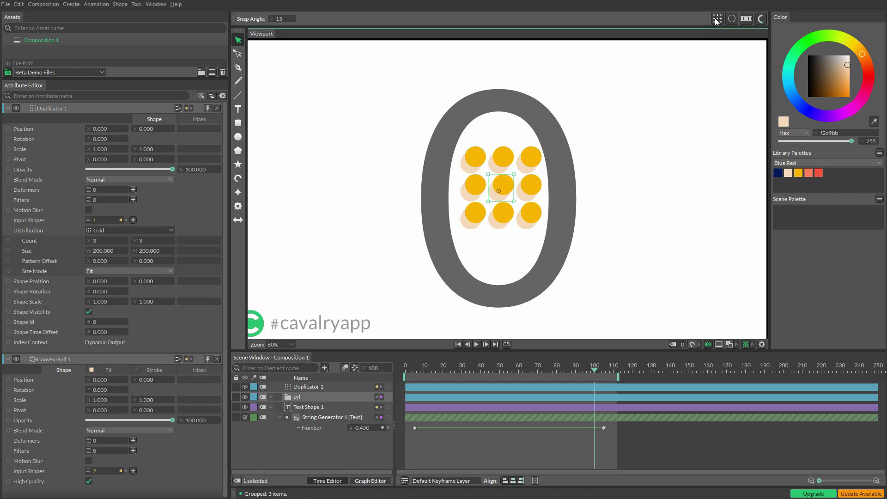
{"action": "scroll", "coordinate": [540, 211], "scroll_direction": "up", "scroll_amount": 3}
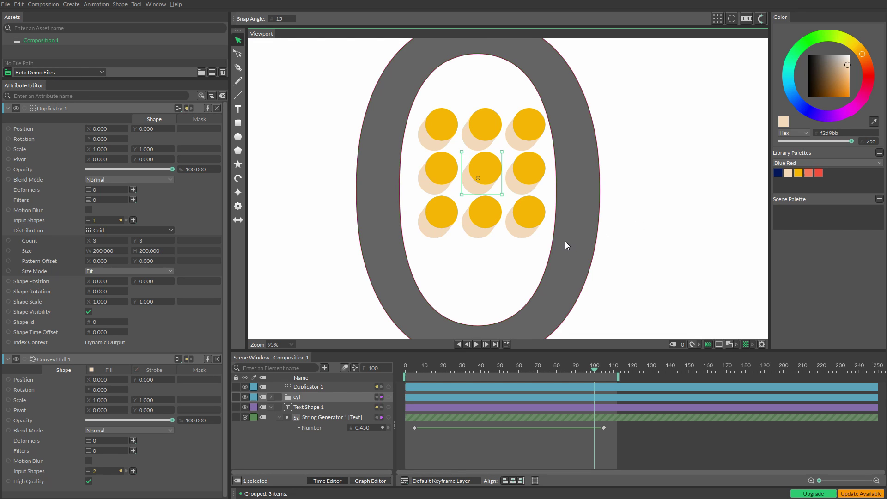
{"action": "left_click", "coordinate": [303, 386]}
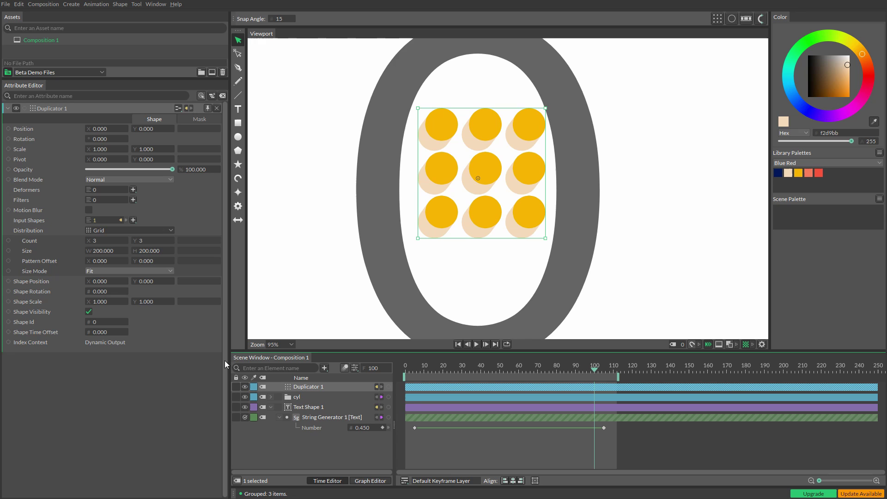
{"action": "left_click", "coordinate": [173, 233]}
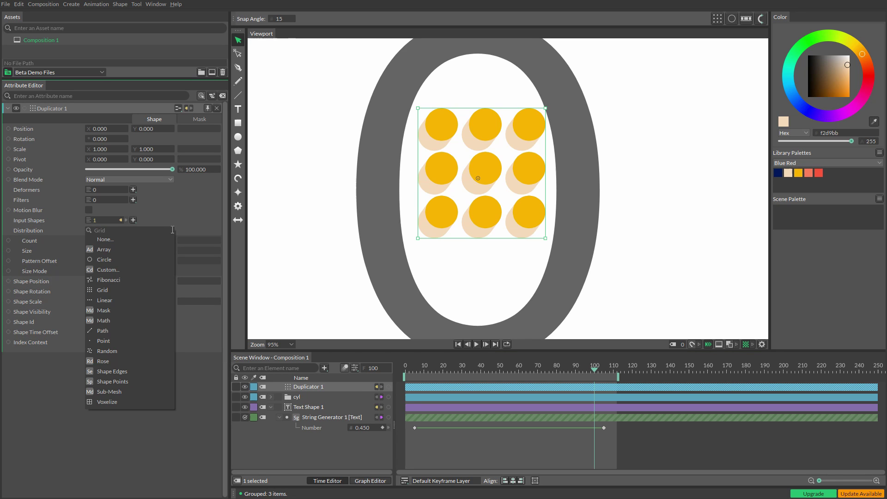
{"action": "left_click", "coordinate": [115, 403]}
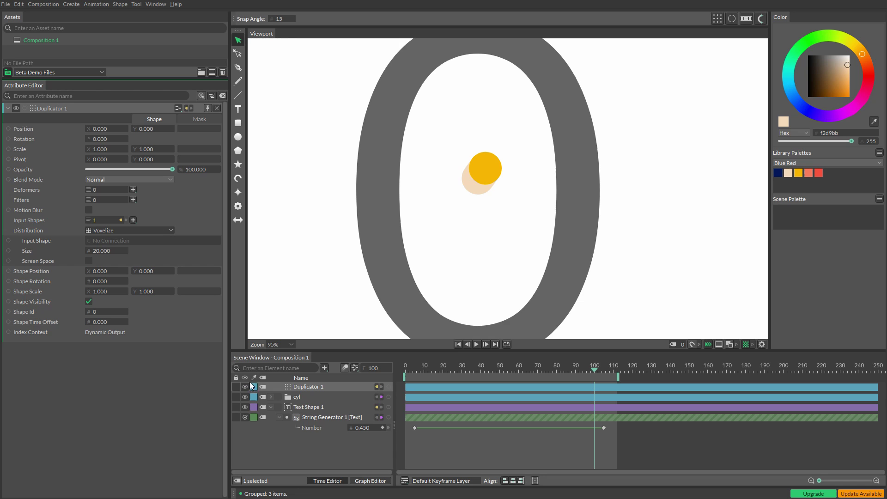
- Connect Text Shape 1 as Duplicator 1's Input Shape so cylinder copies fill the 0
{"action": "left_click", "coordinate": [298, 409]}
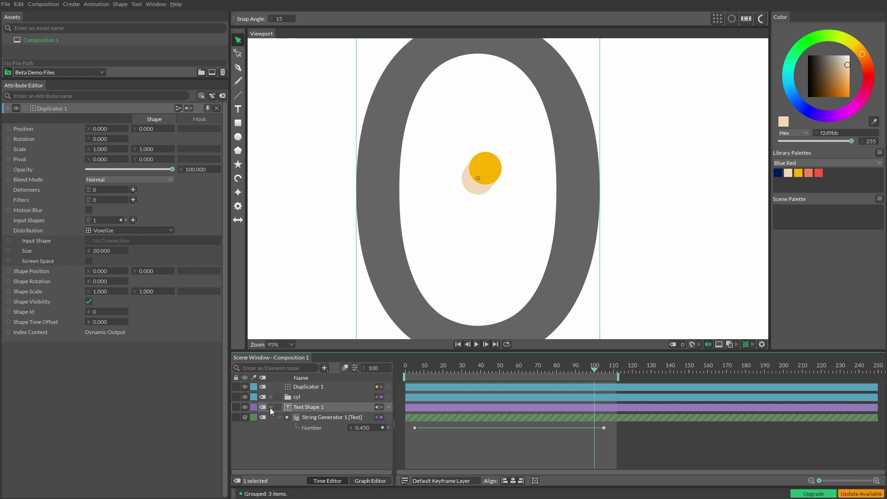
{"action": "left_click", "coordinate": [271, 408]}
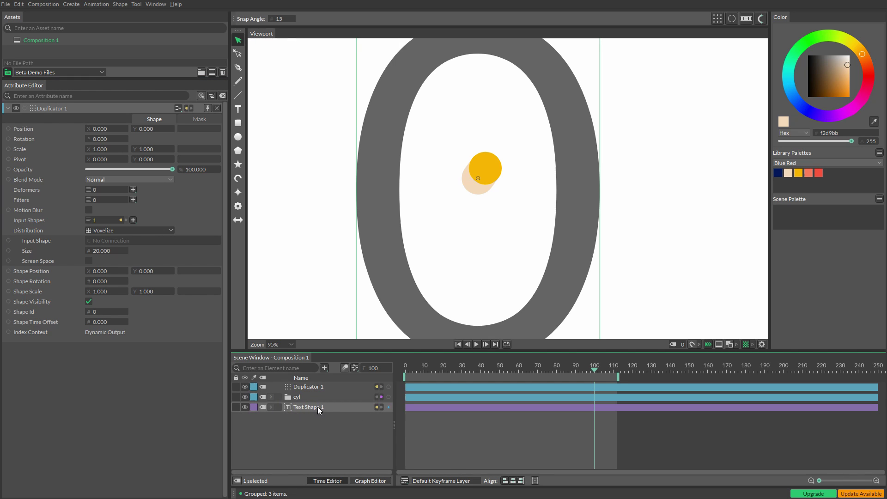
{"action": "left_click_drag", "start_coordinate": [386, 406], "coordinate": [104, 241]}
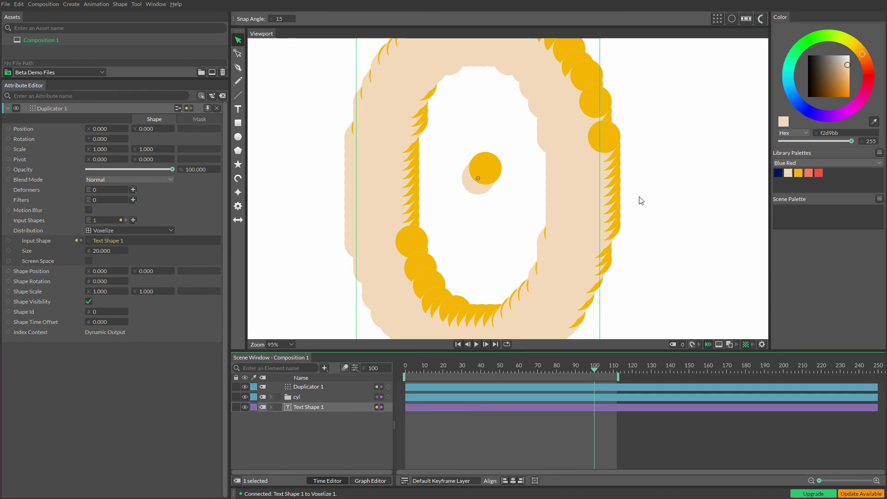
{"action": "scroll", "coordinate": [645, 209], "scroll_direction": "down", "scroll_amount": 3}
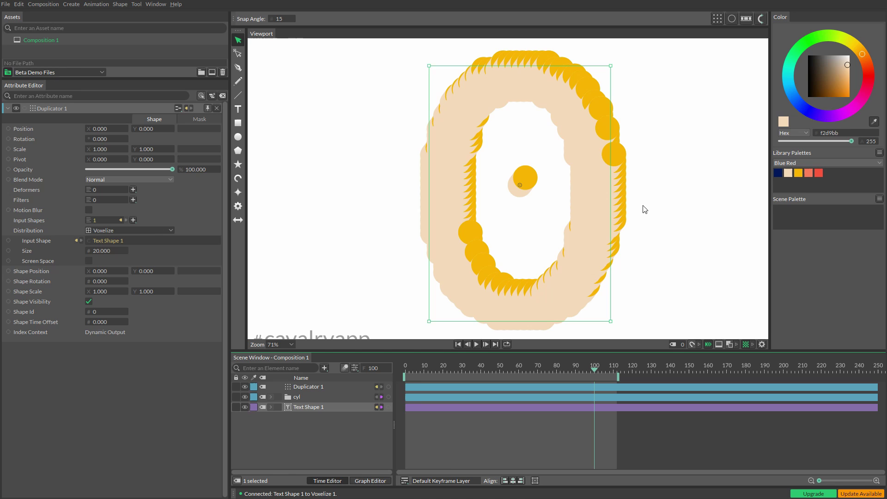
- Shrink Duplicator 1's Shape Scale to 0.250 so small separate copies dot the 0
{"action": "left_click", "coordinate": [303, 452]}
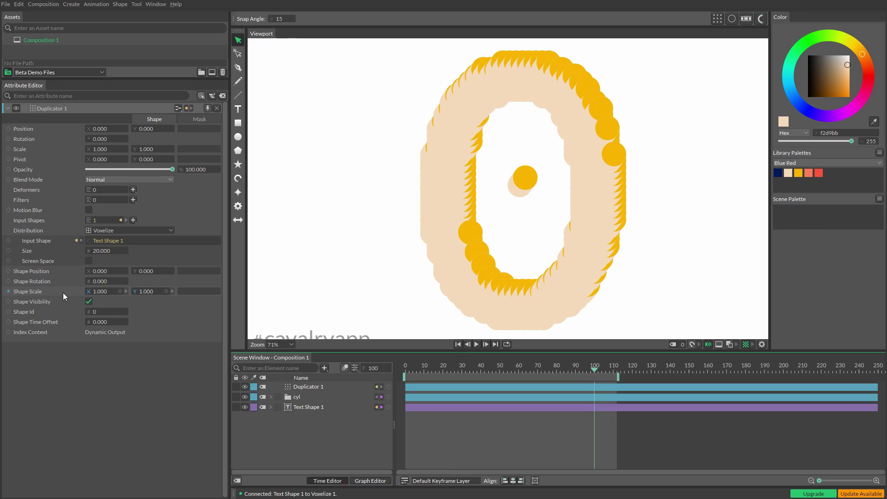
{"action": "left_click_drag", "start_coordinate": [88, 292], "coordinate": [135, 292]}
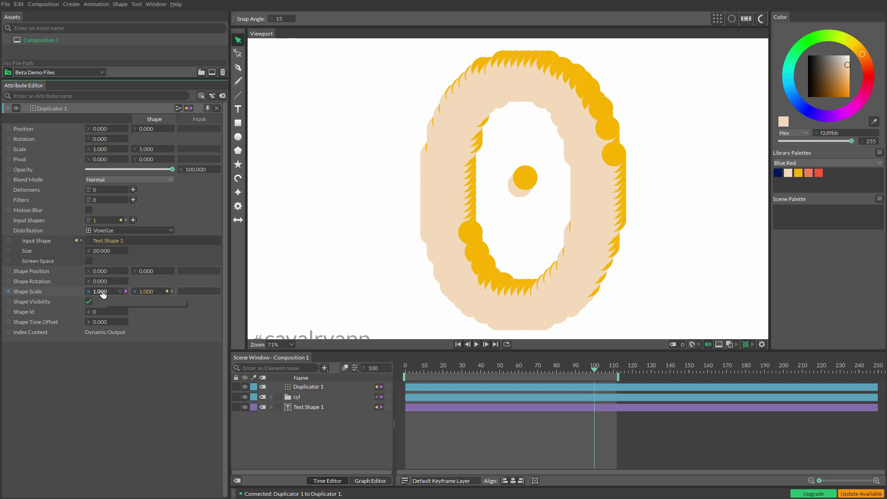
{"action": "left_click_drag", "start_coordinate": [104, 294], "coordinate": [70, 299]}
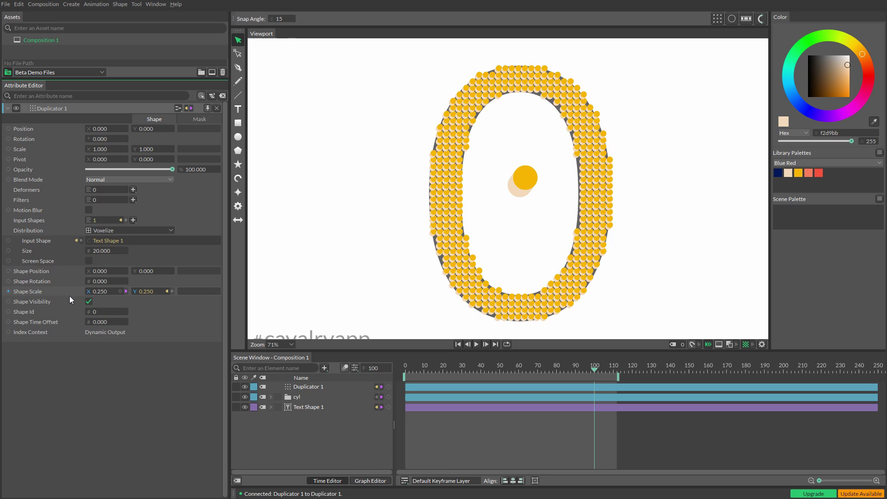
- Hide the grey Text Shape 1 letter
{"action": "scroll", "coordinate": [499, 198], "scroll_direction": "up", "scroll_amount": 5}
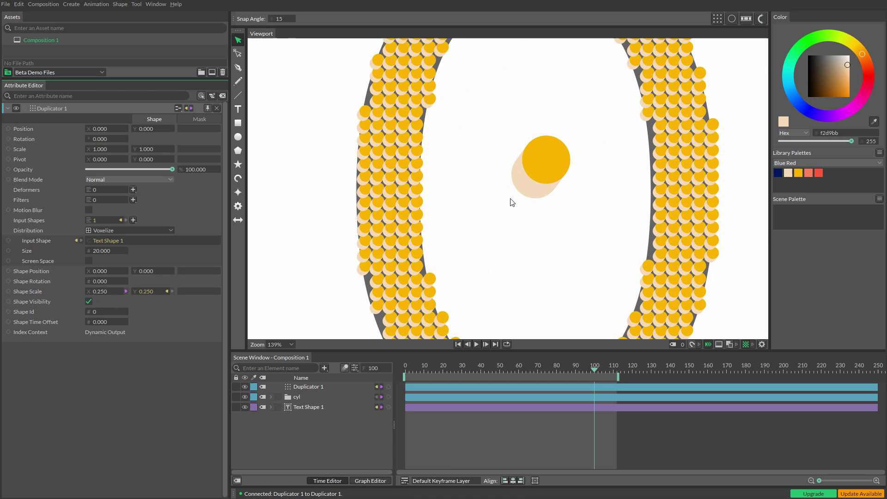
{"action": "scroll", "coordinate": [498, 197], "scroll_direction": "down", "scroll_amount": 2}
{"action": "left_click", "coordinate": [294, 431]}
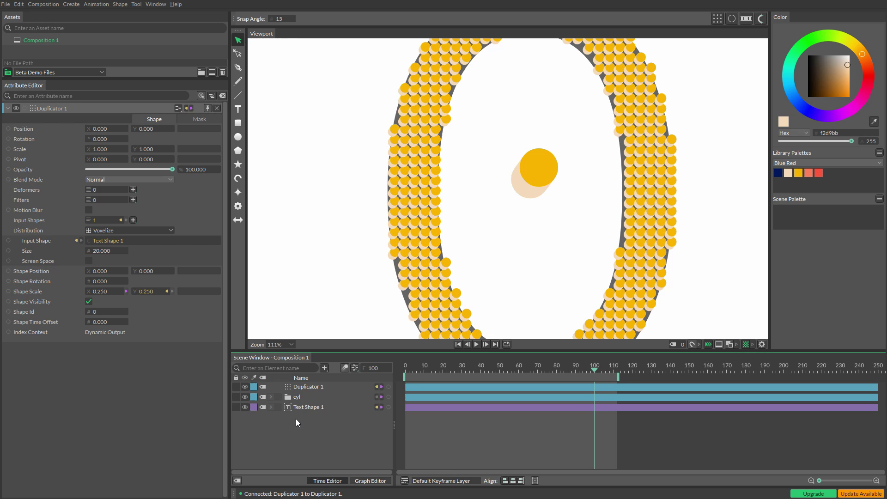
{"action": "left_click", "coordinate": [298, 406]}
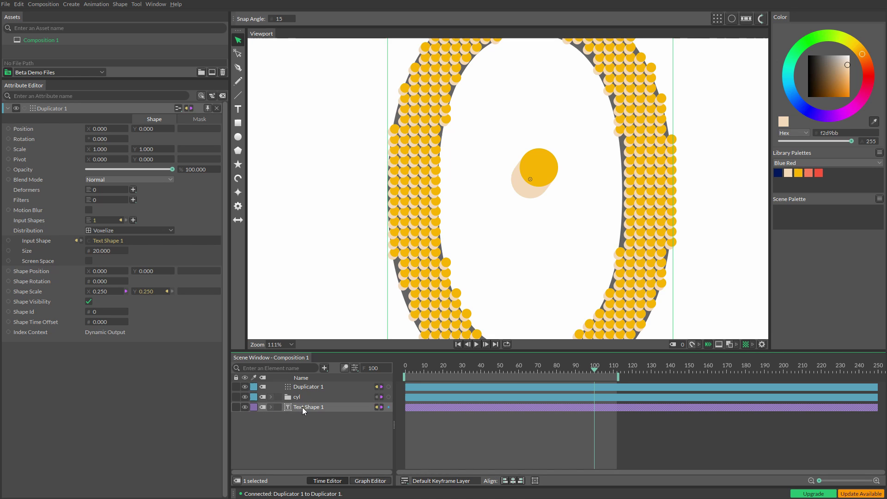
{"action": "left_click", "coordinate": [245, 407]}
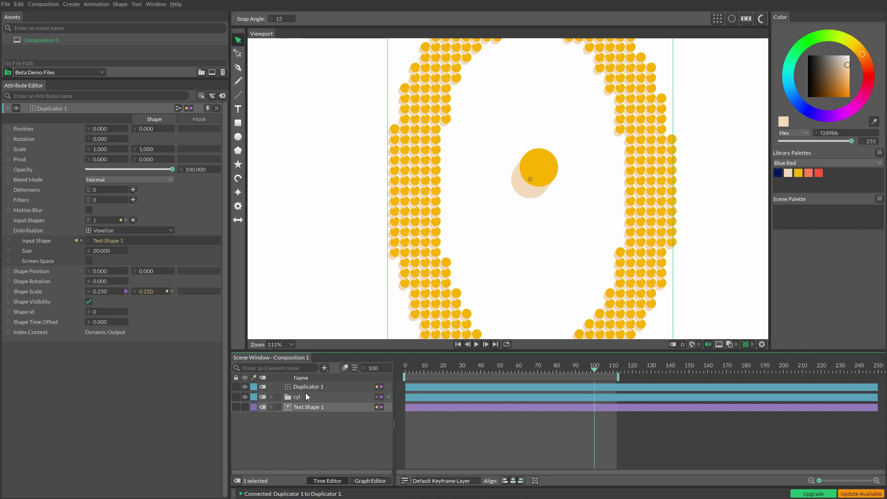
- Colour the cylinder's top ellipse red from the palette
{"action": "left_click", "coordinate": [526, 208]}
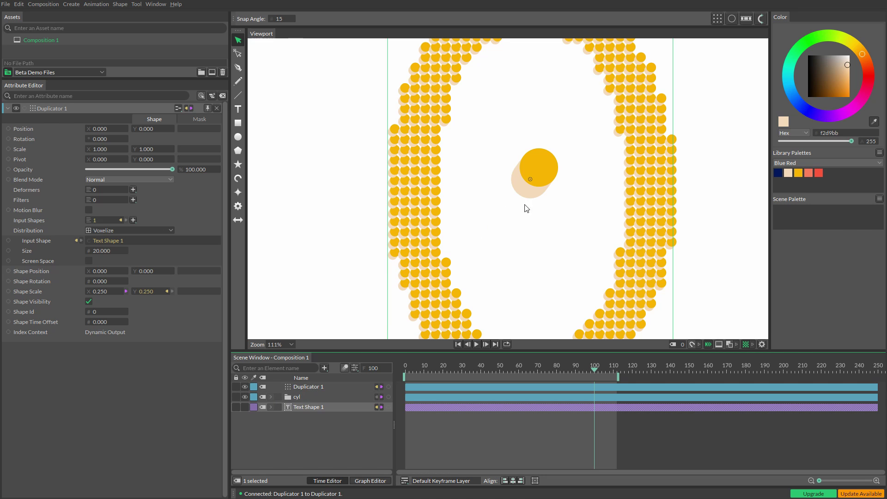
{"action": "left_click", "coordinate": [546, 167]}
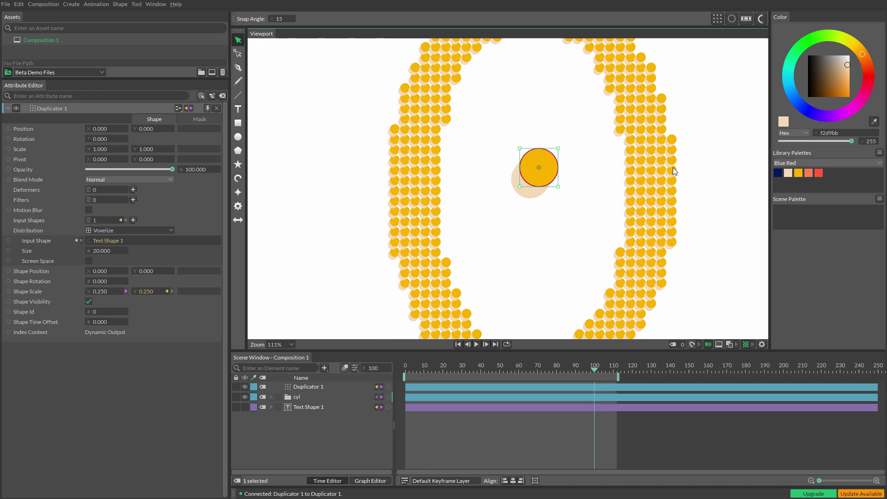
{"action": "left_click", "coordinate": [819, 174]}
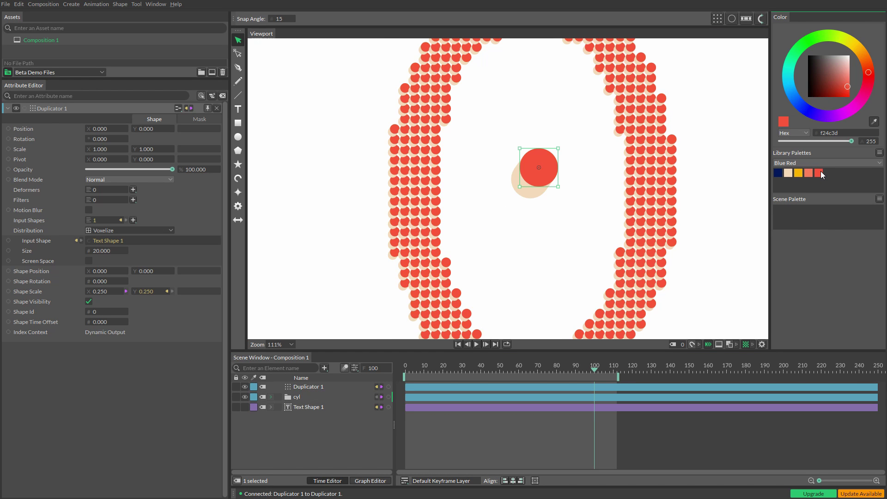
{"action": "left_click", "coordinate": [739, 197]}
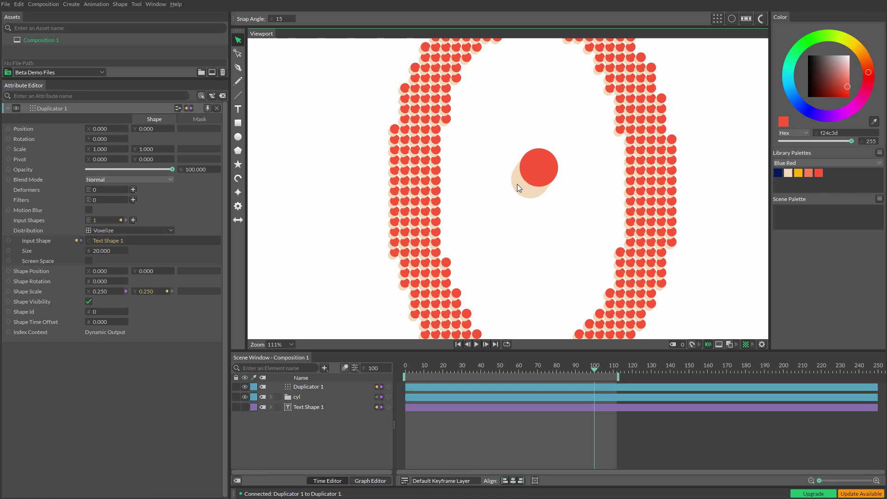
- Colour Convex Hull 1 yellow (f2b705) and lock it inside the cyl group
{"action": "left_click", "coordinate": [270, 397]}
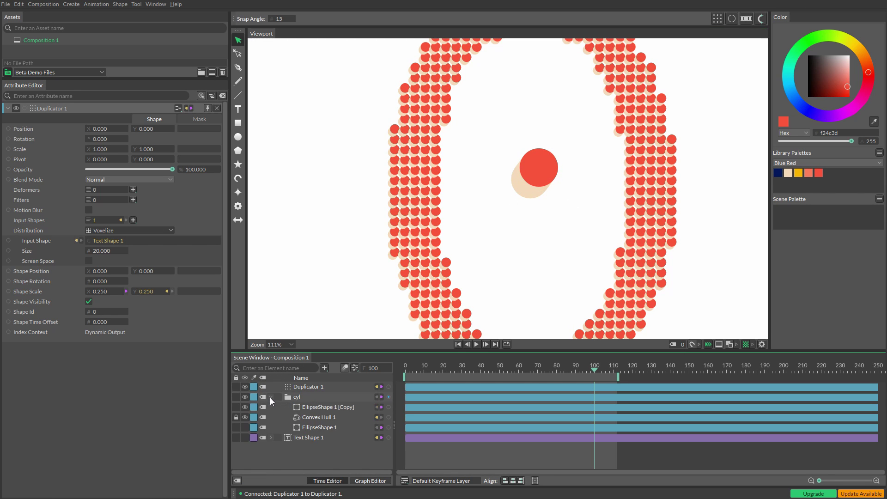
{"action": "left_click", "coordinate": [312, 418]}
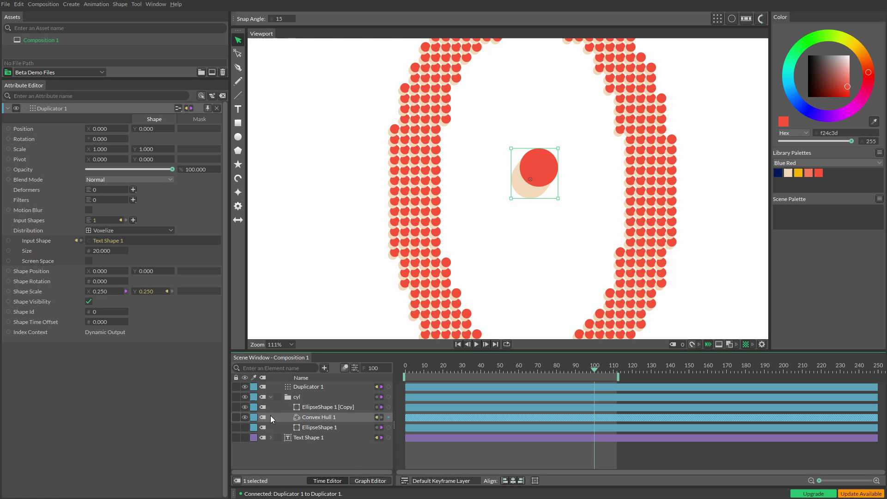
{"action": "left_click", "coordinate": [798, 175]}
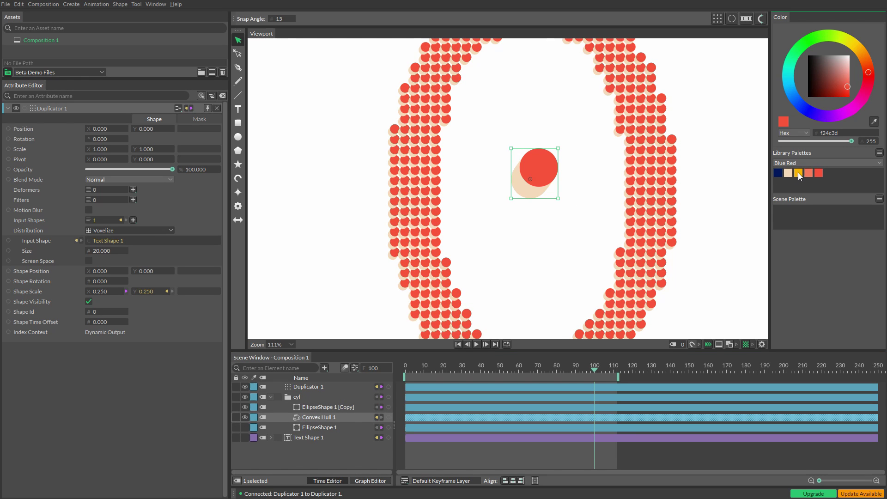
{"action": "left_click", "coordinate": [719, 201]}
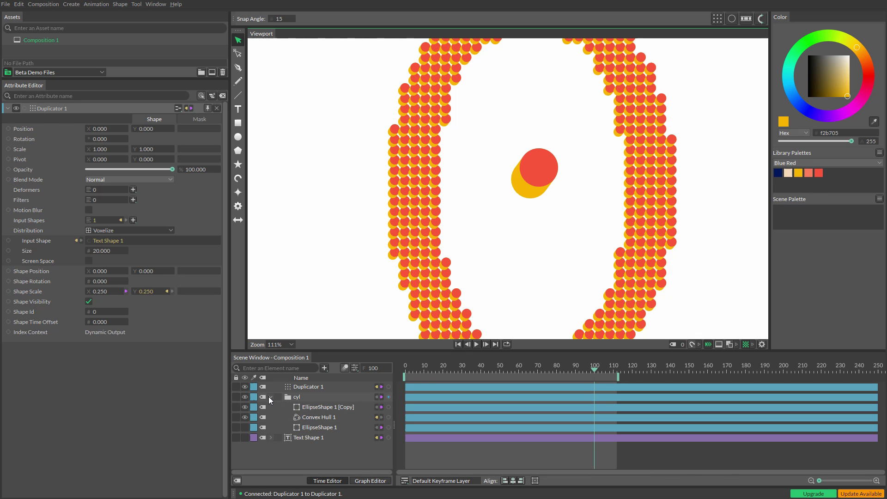
{"action": "left_click", "coordinate": [236, 417]}
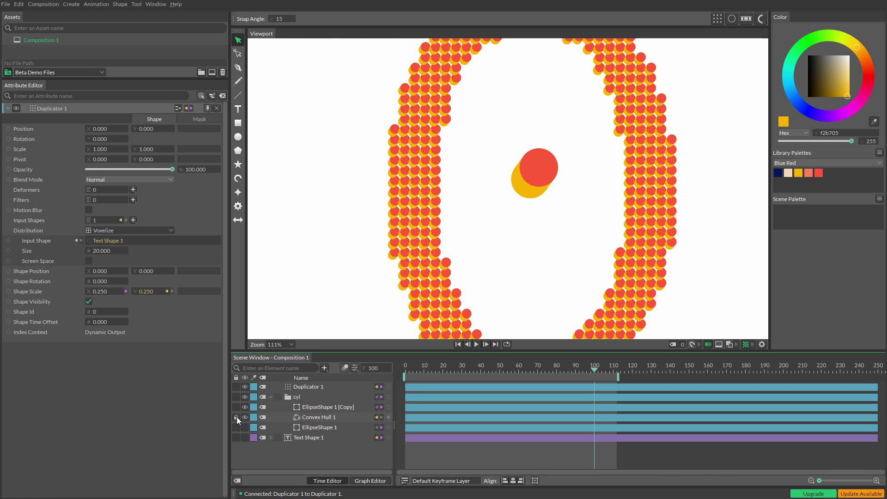
{"action": "left_click", "coordinate": [271, 396]}
- Hide the source cyl group
{"action": "left_click", "coordinate": [298, 396]}
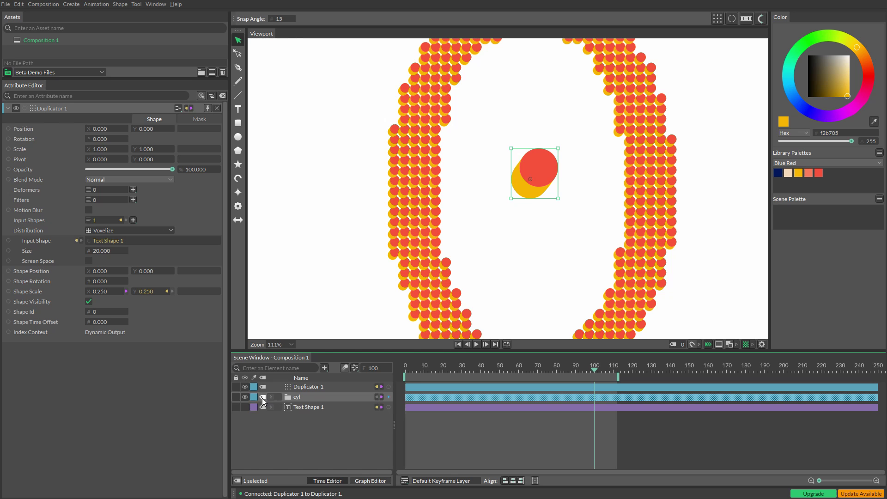
{"action": "left_click", "coordinate": [245, 397]}
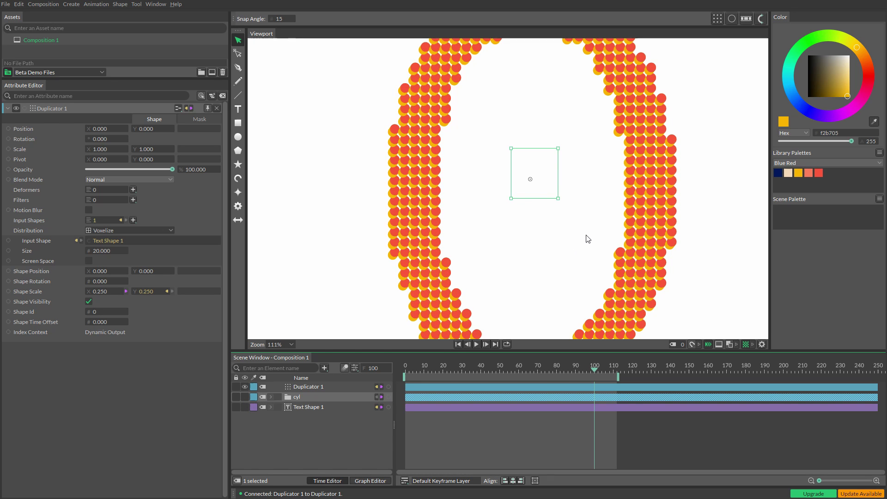
{"action": "scroll", "coordinate": [587, 237], "scroll_direction": "down", "scroll_amount": 2}
{"action": "scroll", "coordinate": [607, 232], "scroll_direction": "up", "scroll_amount": 1}
- Scrub the timeline to frame 59 and zoom in on the voxelized digit 4
{"action": "left_click", "coordinate": [604, 370]}
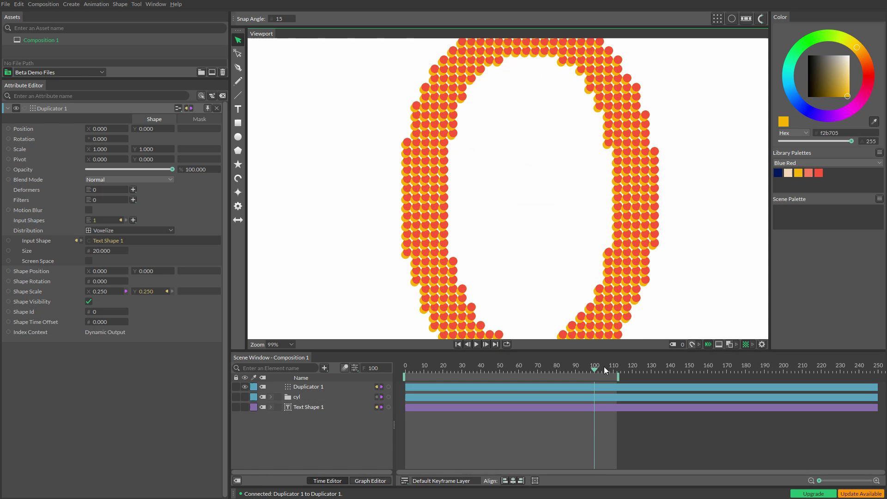
{"action": "left_click_drag", "start_coordinate": [594, 369], "coordinate": [517, 375]}
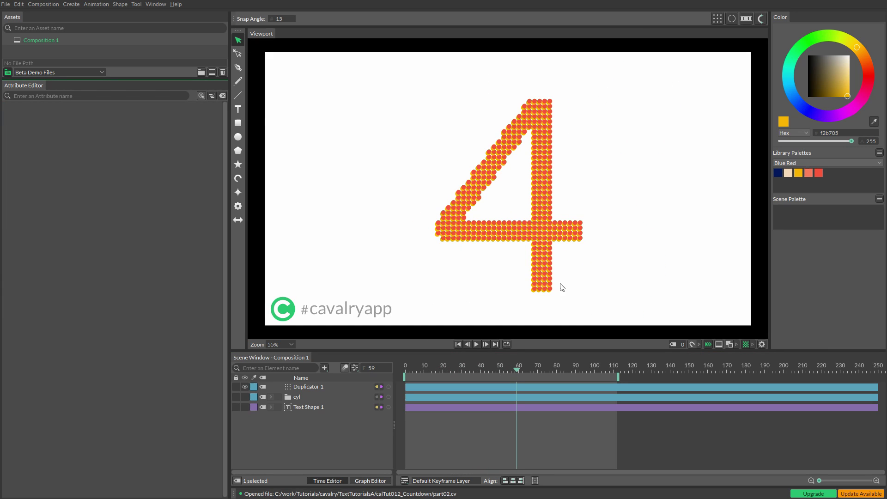
{"action": "scroll", "coordinate": [553, 241], "scroll_direction": "up", "scroll_amount": 5}
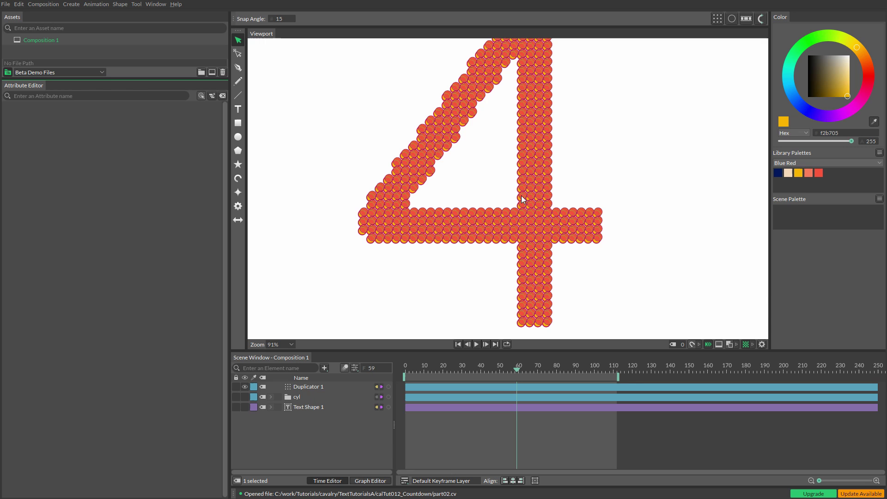
{"action": "left_click", "coordinate": [269, 163]}
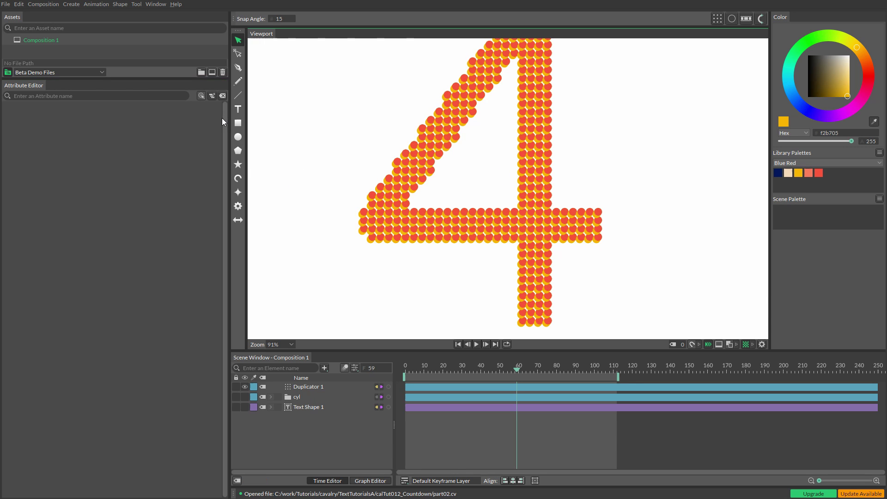
- Add a grey square rectangle and connect it as Duplicator 1's second input shape
{"action": "left_click", "coordinate": [238, 124]}
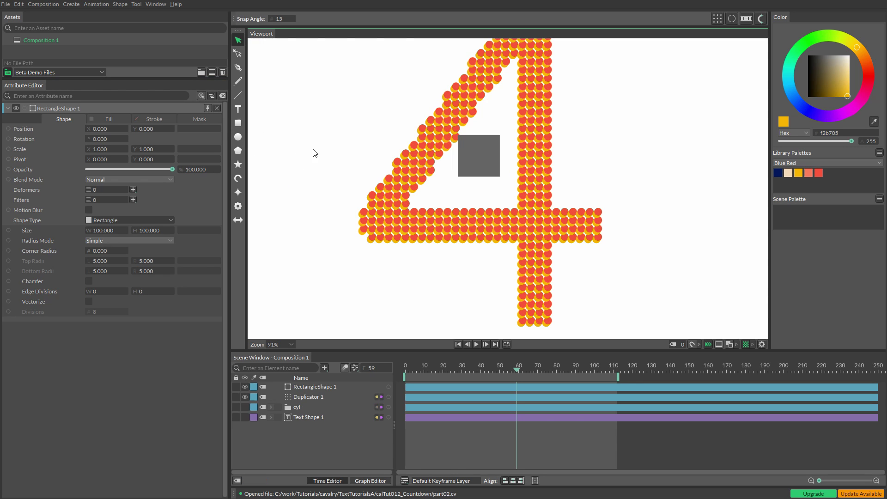
{"action": "left_click", "coordinate": [474, 153]}
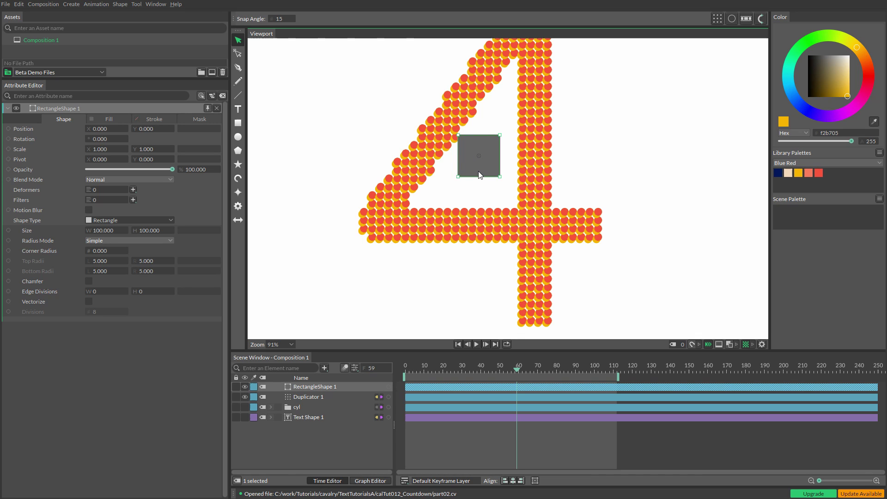
{"action": "left_click", "coordinate": [304, 398]}
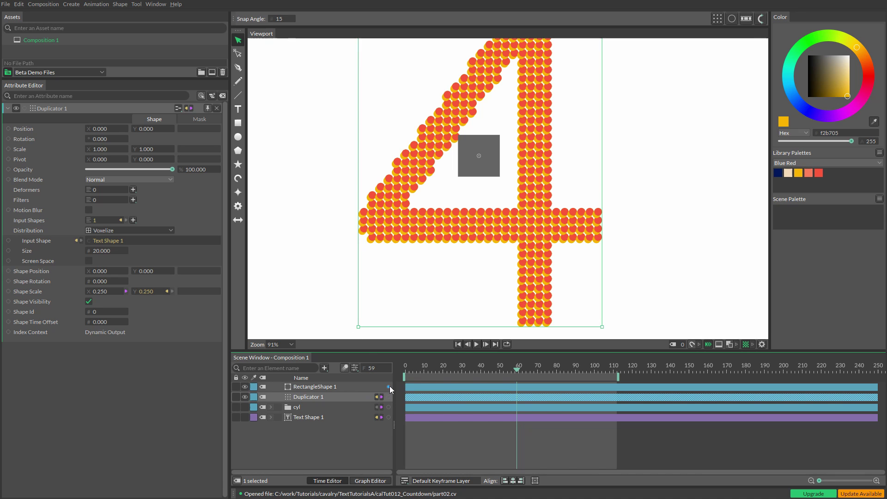
{"action": "left_click_drag", "start_coordinate": [389, 386], "coordinate": [101, 220]}
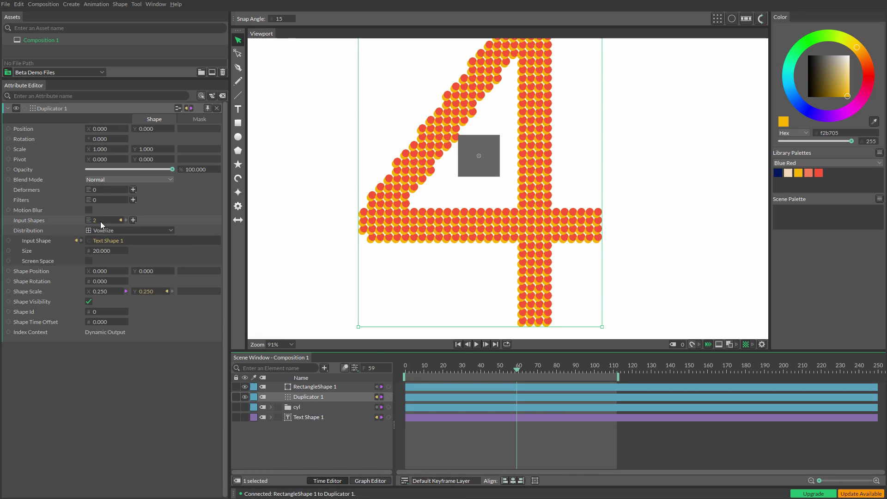
- Set Duplicator 1's Shape Id to 1 to build the 4 from grey squares
{"action": "left_click", "coordinate": [94, 311]}
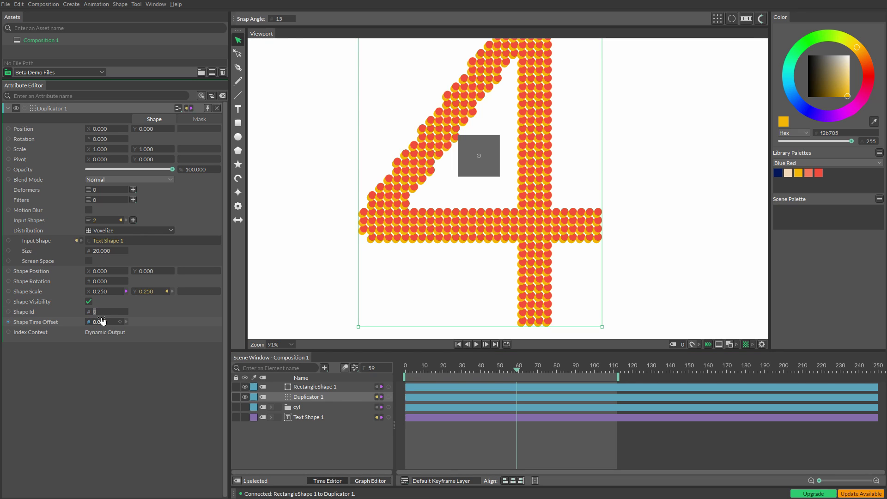
{"action": "type", "text": "1"}
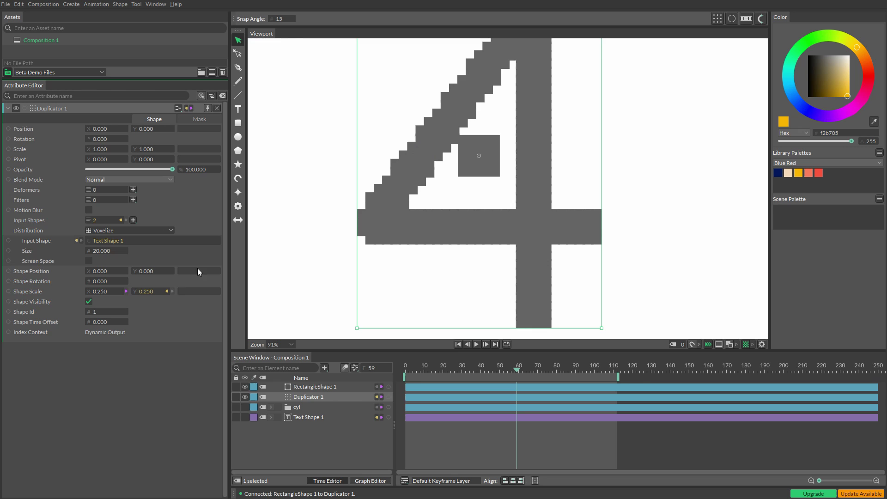
{"action": "left_click", "coordinate": [107, 313]}
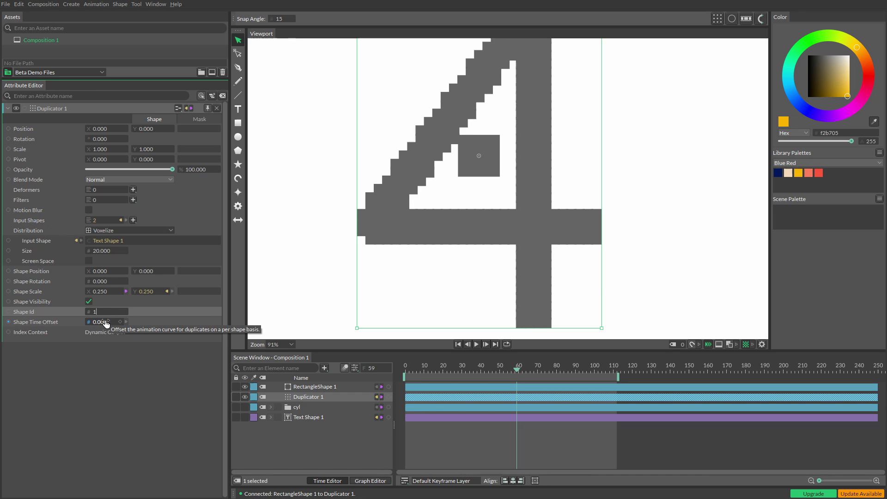
- Drive Duplicator 1's Shape Id with an Oscillator behaviour and show Oscillator 1's settings
{"action": "right_click", "coordinate": [27, 313]}
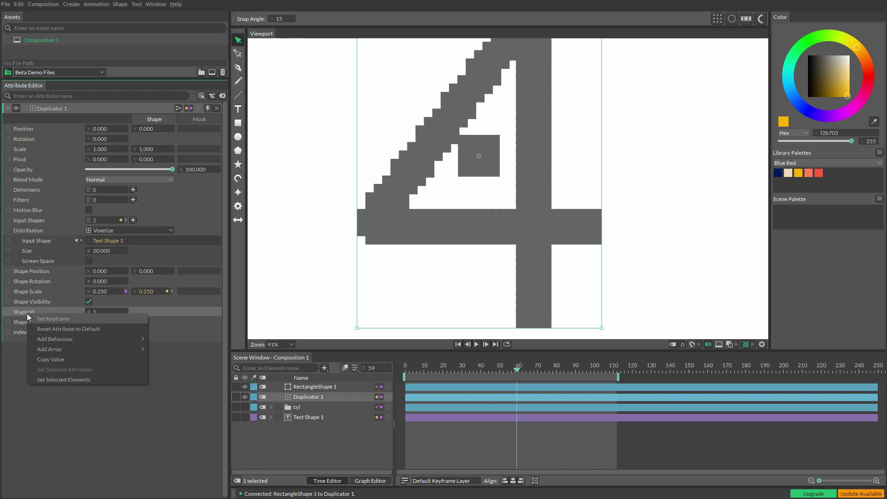
{"action": "mouse_move", "coordinate": [71, 336]}
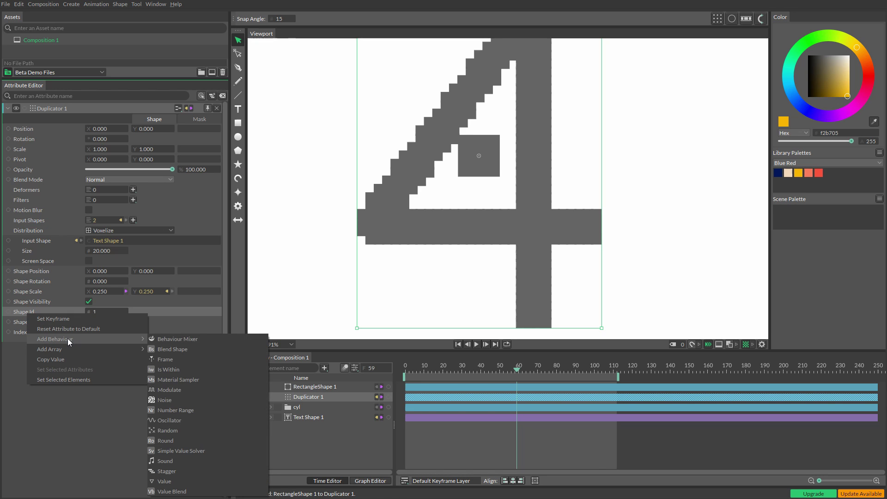
{"action": "left_click", "coordinate": [187, 421]}
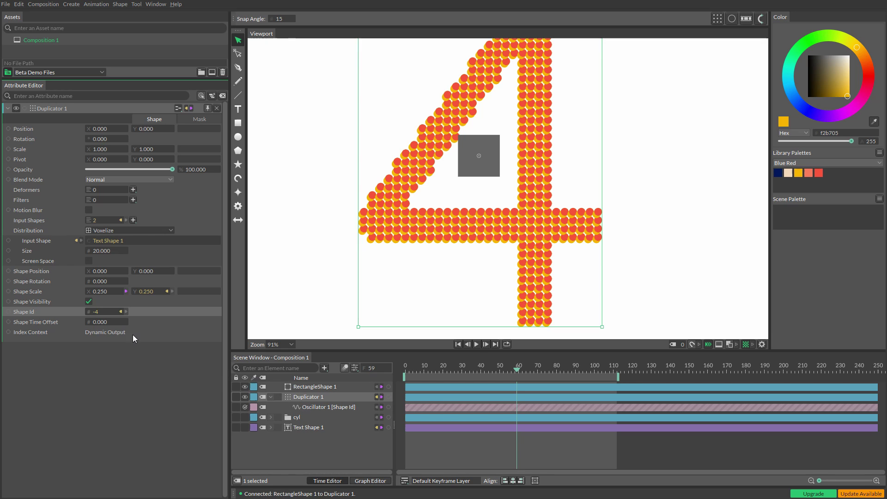
{"action": "left_click", "coordinate": [120, 312]}
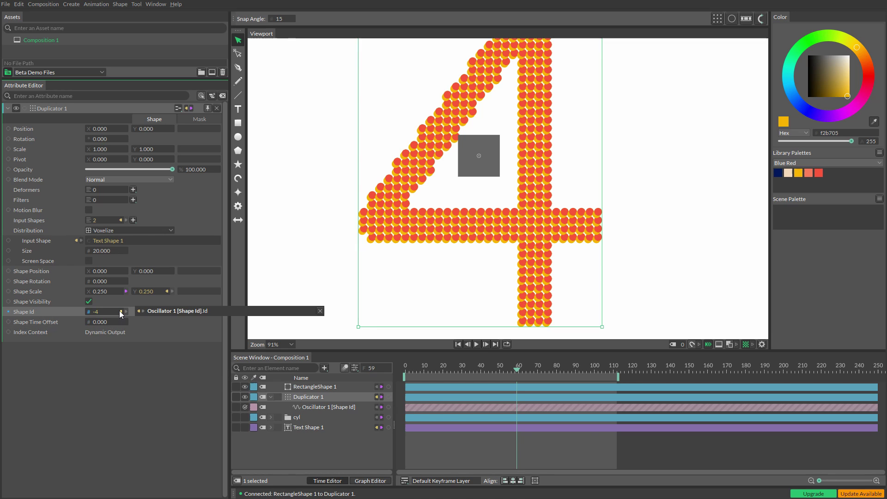
{"action": "left_click", "coordinate": [174, 311]}
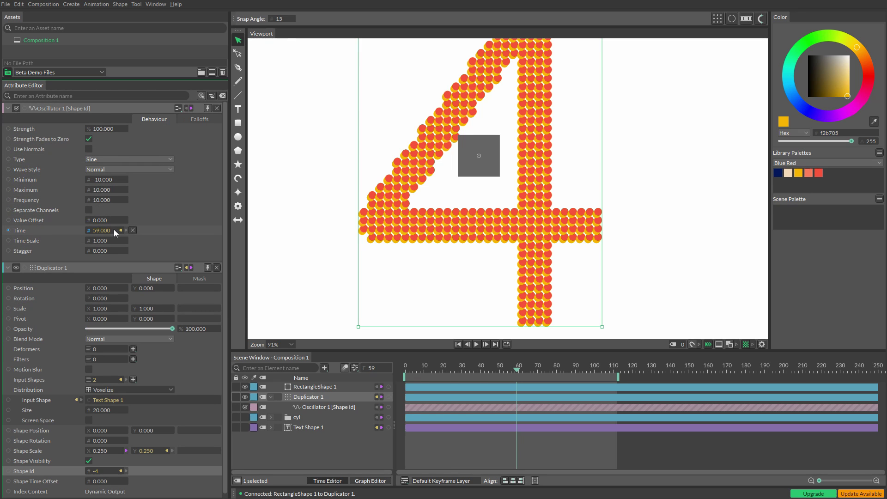
- Set Oscillator 1's Minimum to 0 and Maximum to 1
{"action": "left_click", "coordinate": [105, 184]}
{"action": "type", "text": "0"}
{"action": "key", "text": "Return"}
{"action": "left_click", "coordinate": [106, 190]}
{"action": "type", "text": "1"}
{"action": "key", "text": "Return"}
{"action": "left_click", "coordinate": [102, 190]}
- Set Stagger to 0.950 and Frequency to -4.700, hide RectangleShape 1, and preview other digits
{"action": "left_click_drag", "start_coordinate": [97, 255], "coordinate": [140, 257]}
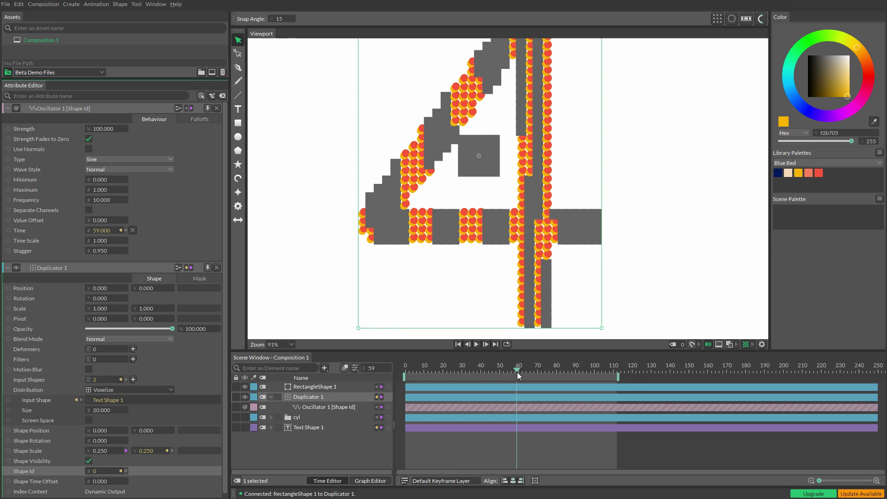
{"action": "left_click_drag", "start_coordinate": [517, 372], "coordinate": [470, 369]}
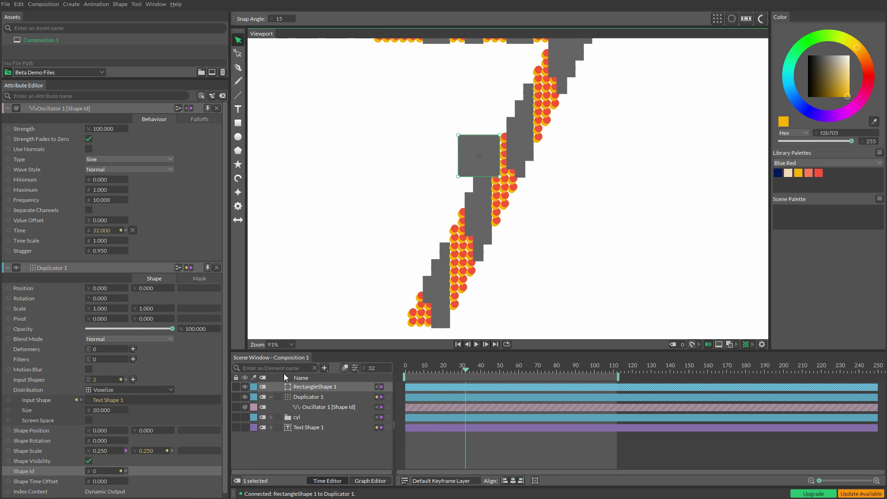
{"action": "left_click", "coordinate": [244, 387]}
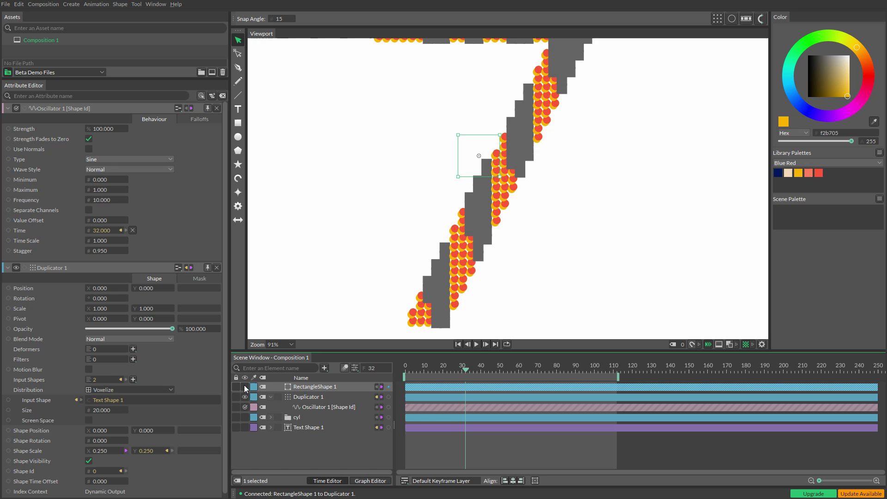
{"action": "left_click", "coordinate": [348, 445]}
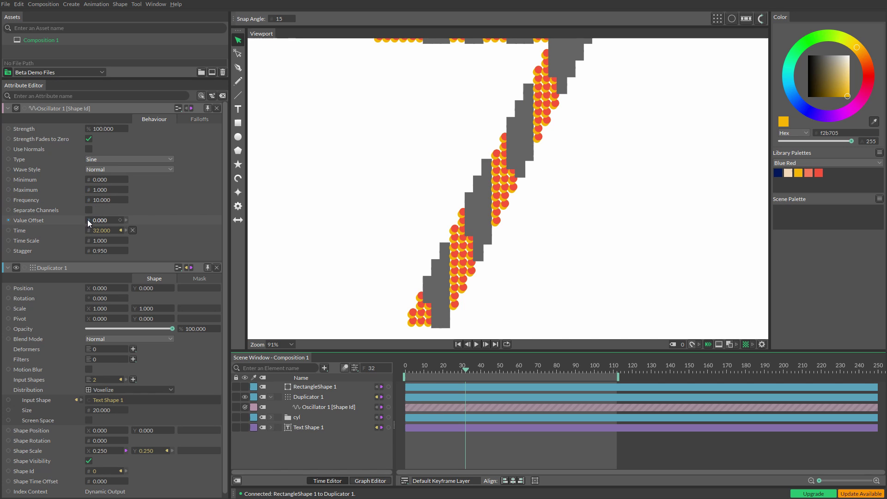
{"action": "left_click_drag", "start_coordinate": [88, 199], "coordinate": [33, 214]}
{"action": "left_click_drag", "start_coordinate": [416, 369], "coordinate": [453, 370]}
- Make RectangleShape 1 visible again and move it to the bottom of the layer list
{"action": "key", "text": "ctrl+z"}
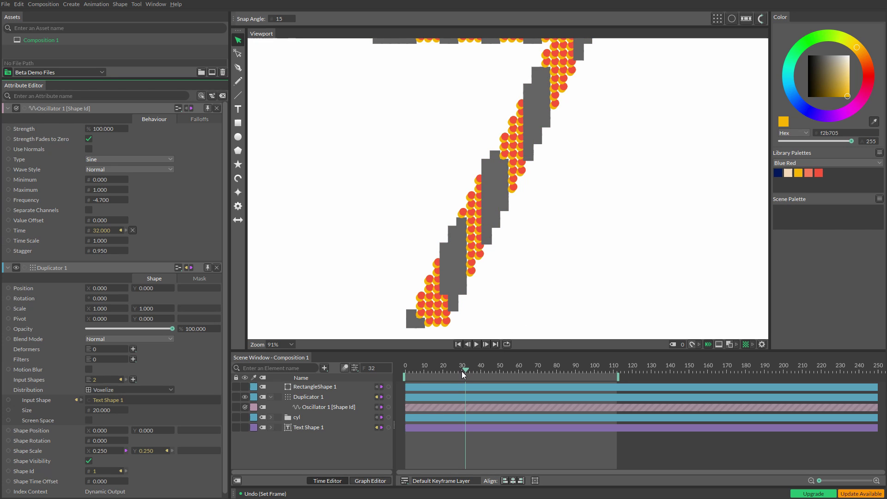
{"action": "left_click_drag", "start_coordinate": [462, 371], "coordinate": [428, 364]}
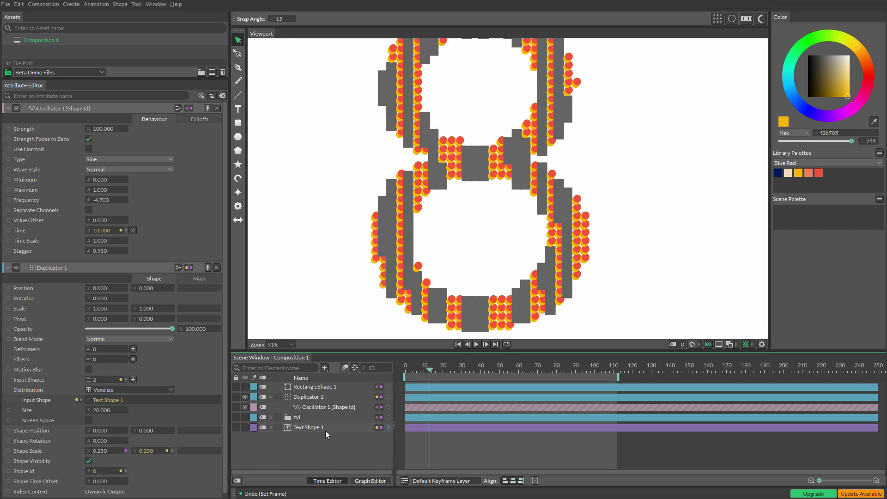
{"action": "left_click", "coordinate": [243, 388]}
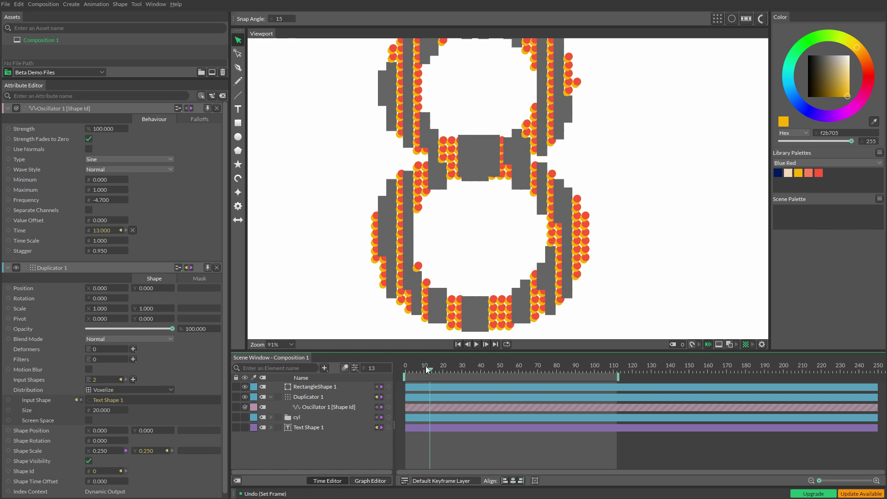
{"action": "left_click_drag", "start_coordinate": [430, 367], "coordinate": [611, 375]}
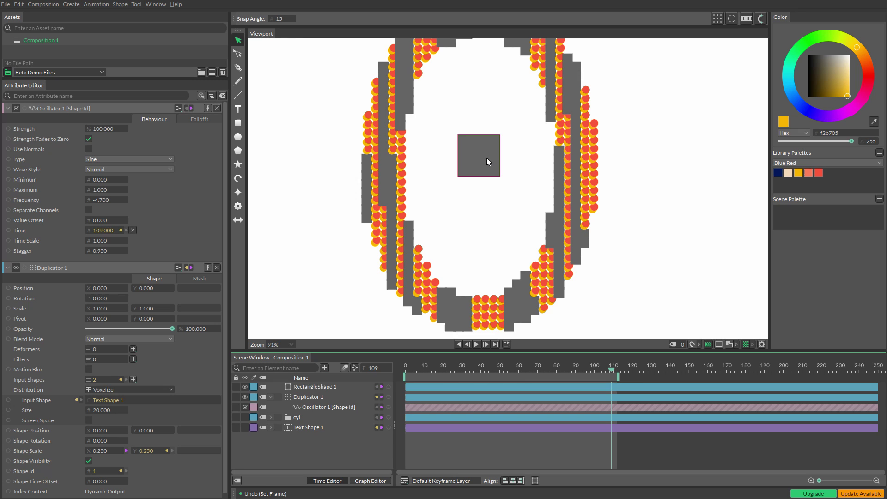
{"action": "left_click_drag", "start_coordinate": [312, 387], "coordinate": [306, 434]}
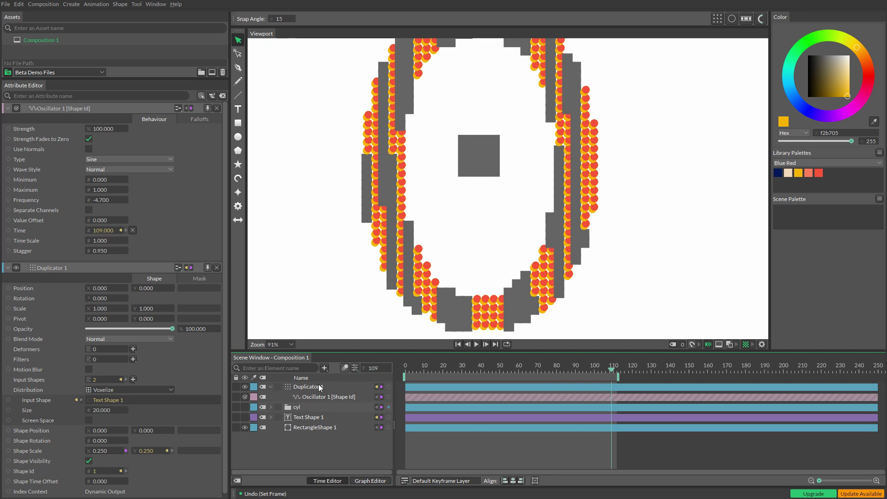
- Add an Index To Color 1 element by searching 'index' in the Scene Window
{"action": "left_click", "coordinate": [324, 368]}
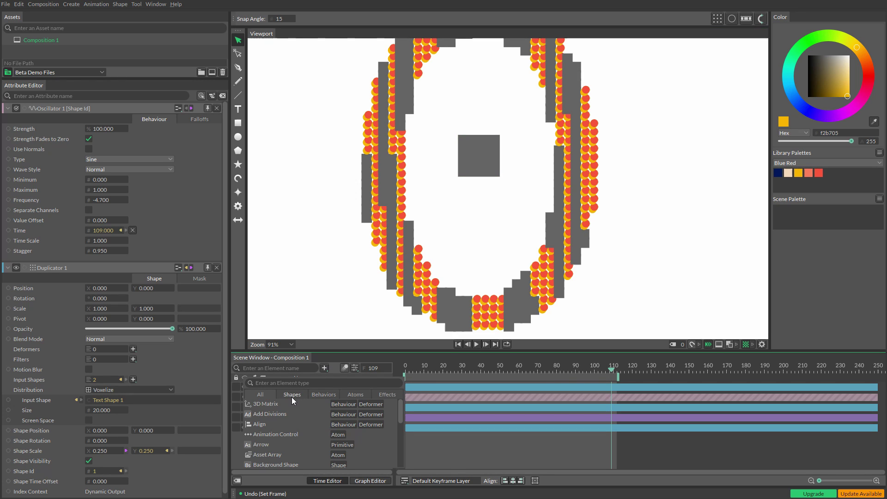
{"action": "type", "text": "index"}
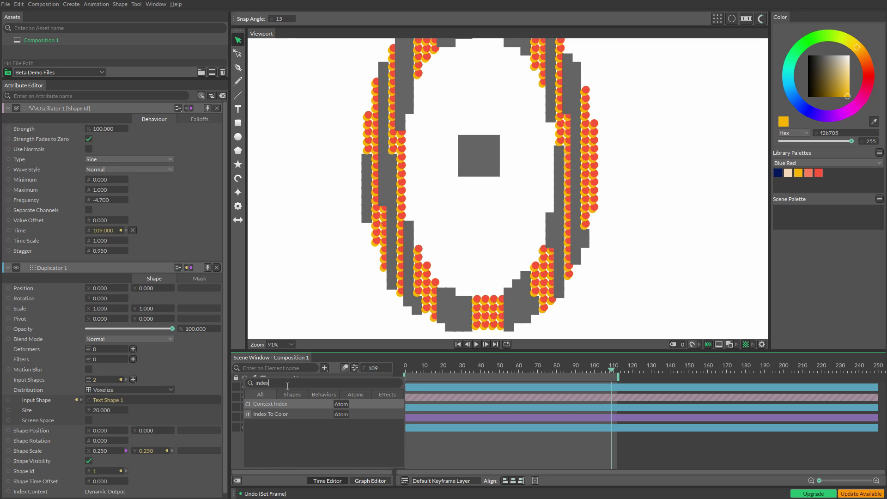
{"action": "left_click", "coordinate": [267, 415]}
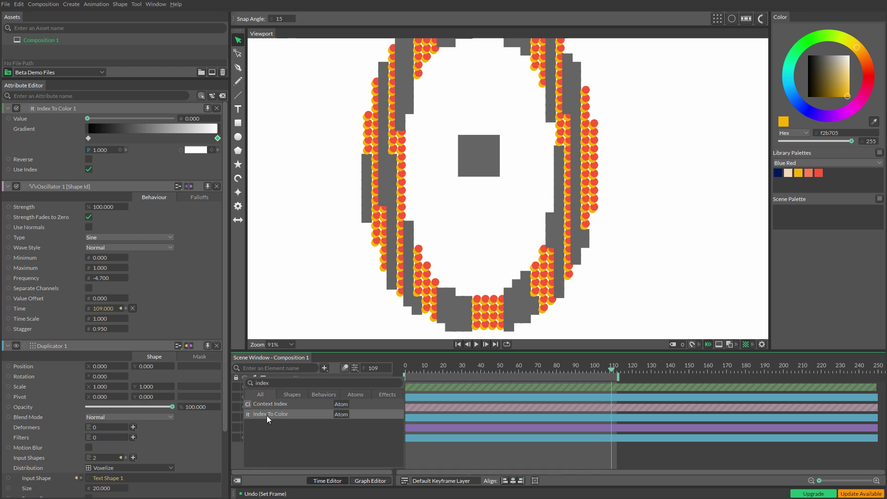
{"action": "left_click", "coordinate": [239, 451]}
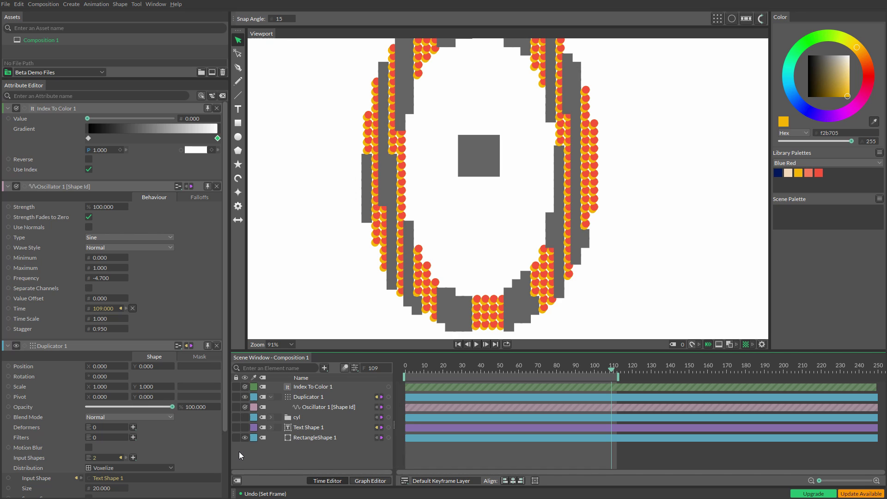
{"action": "left_click", "coordinate": [319, 386]}
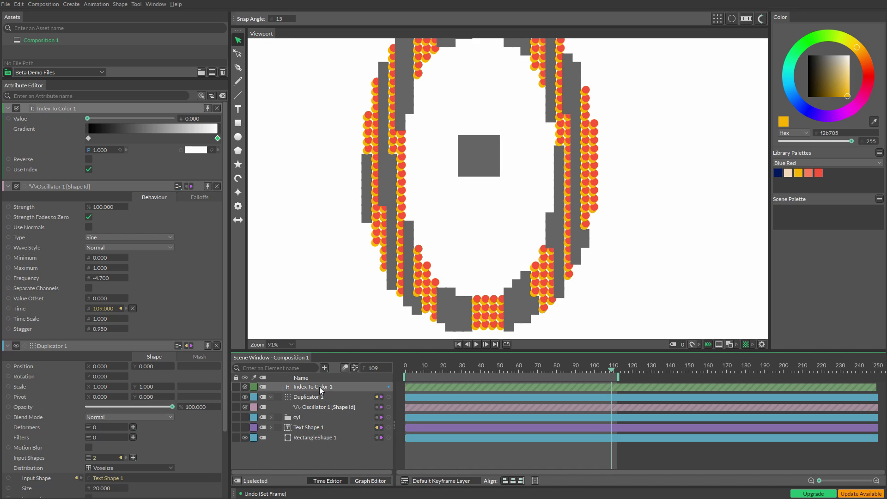
{"action": "left_click", "coordinate": [482, 166]}
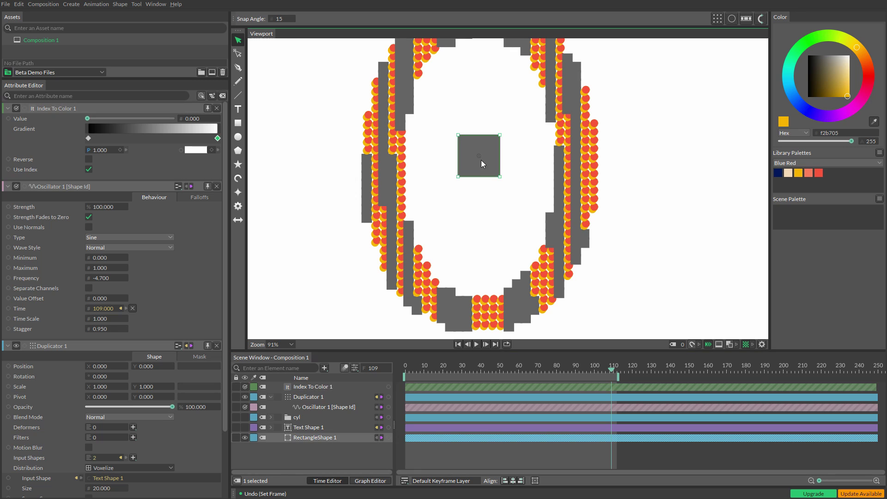
- Connect Index To Color 1's output to RectangleShape 1's Fill Color
{"action": "left_click", "coordinate": [312, 439]}
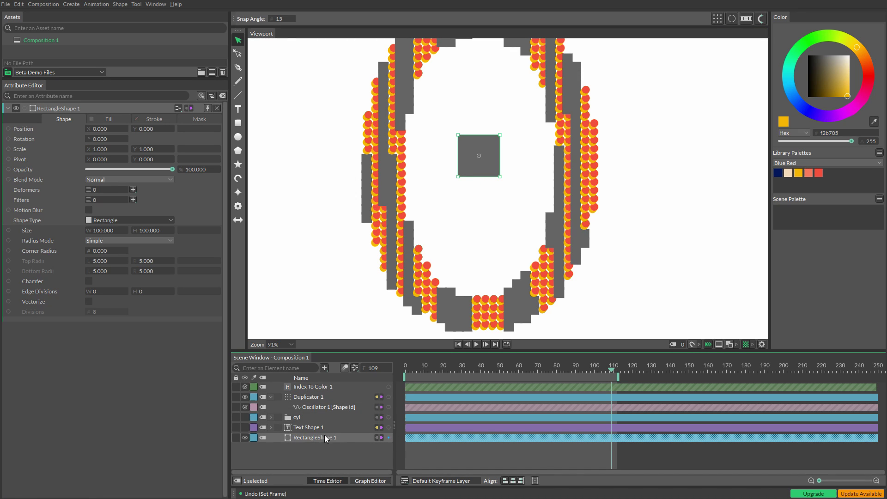
{"action": "left_click", "coordinate": [107, 119]}
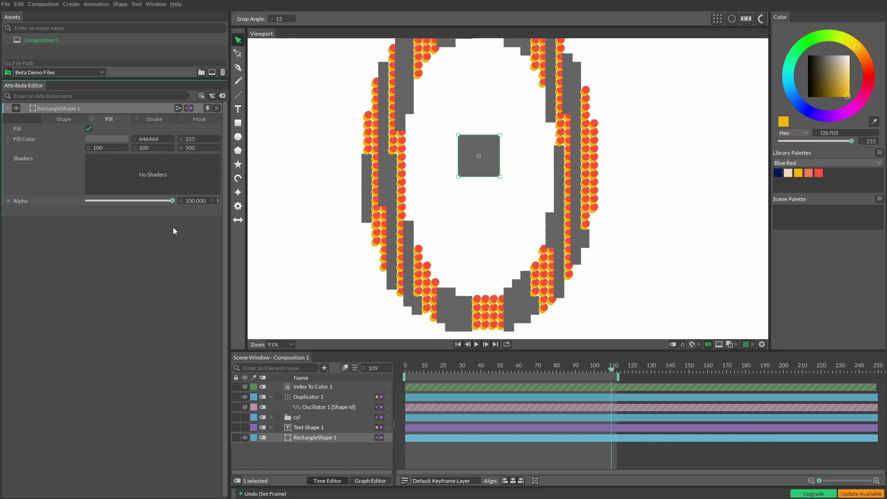
{"action": "left_click", "coordinate": [311, 387]}
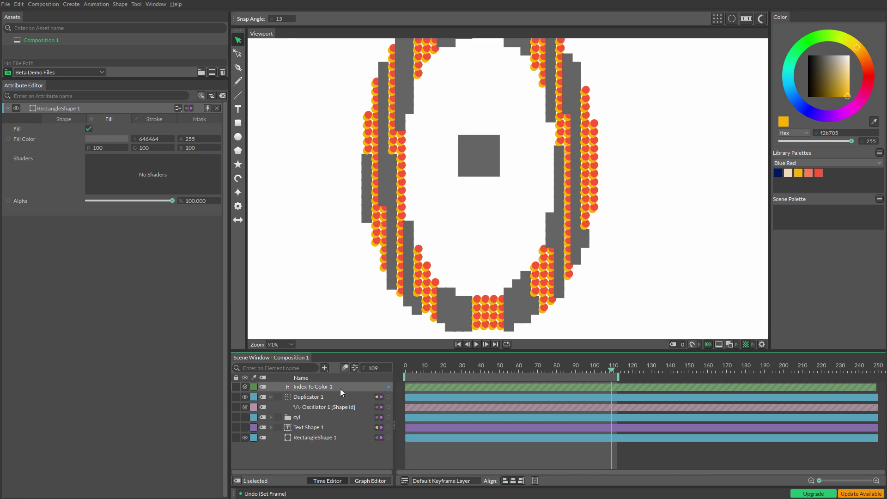
{"action": "left_click_drag", "start_coordinate": [388, 386], "coordinate": [106, 140]}
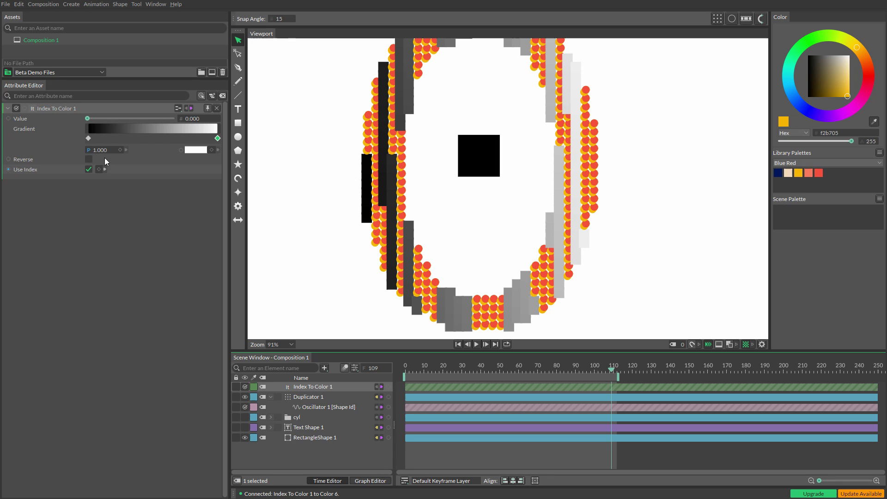
- Make Index To Color 1's gradient run yellow to coral (ff655d), then nudge the centre square down
{"action": "double_click", "coordinate": [87, 138]}
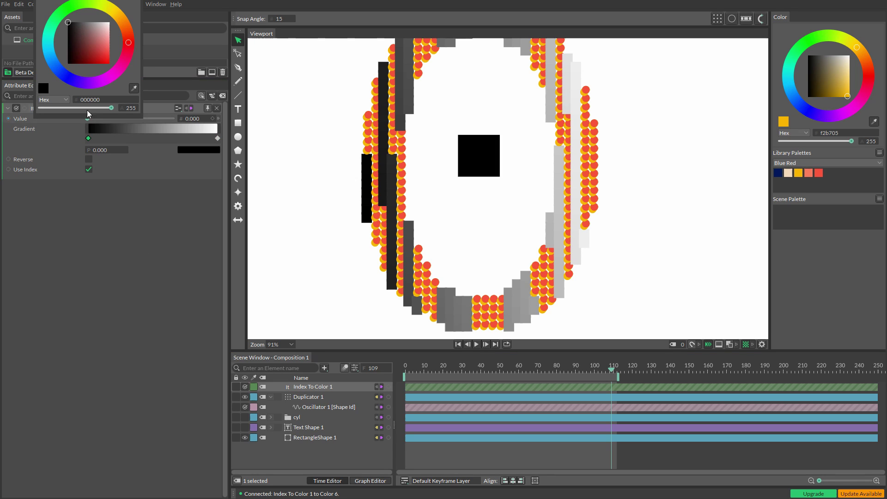
{"action": "left_click", "coordinate": [95, 45]}
{"action": "mouse_move", "coordinate": [107, 54]}
{"action": "left_mouse_down"}
{"action": "mouse_move", "coordinate": [93, 66]}
{"action": "mouse_move", "coordinate": [82, 30]}
{"action": "mouse_move", "coordinate": [107, 17]}
{"action": "mouse_move", "coordinate": [112, 30]}
{"action": "mouse_move", "coordinate": [116, 13]}
{"action": "mouse_move", "coordinate": [102, 3]}
{"action": "mouse_move", "coordinate": [74, 3]}
{"action": "mouse_move", "coordinate": [121, 16]}
{"action": "mouse_move", "coordinate": [123, 70]}
{"action": "left_mouse_up"}
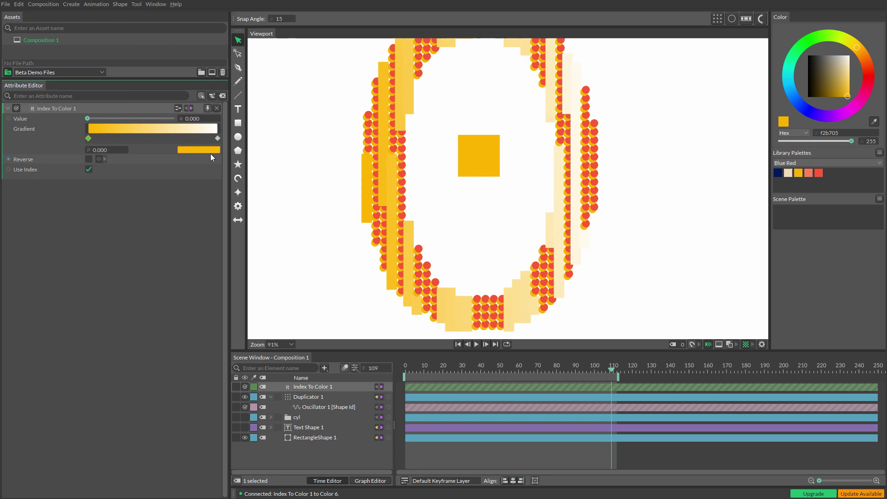
{"action": "double_click", "coordinate": [218, 138]}
{"action": "mouse_move", "coordinate": [231, 56]}
{"action": "left_mouse_down"}
{"action": "mouse_move", "coordinate": [254, 37]}
{"action": "mouse_move", "coordinate": [259, 47]}
{"action": "mouse_move", "coordinate": [226, 86]}
{"action": "mouse_move", "coordinate": [204, 20]}
{"action": "mouse_move", "coordinate": [255, 36]}
{"action": "mouse_move", "coordinate": [262, 62]}
{"action": "mouse_move", "coordinate": [253, 83]}
{"action": "mouse_move", "coordinate": [271, 43]}
{"action": "left_mouse_up"}
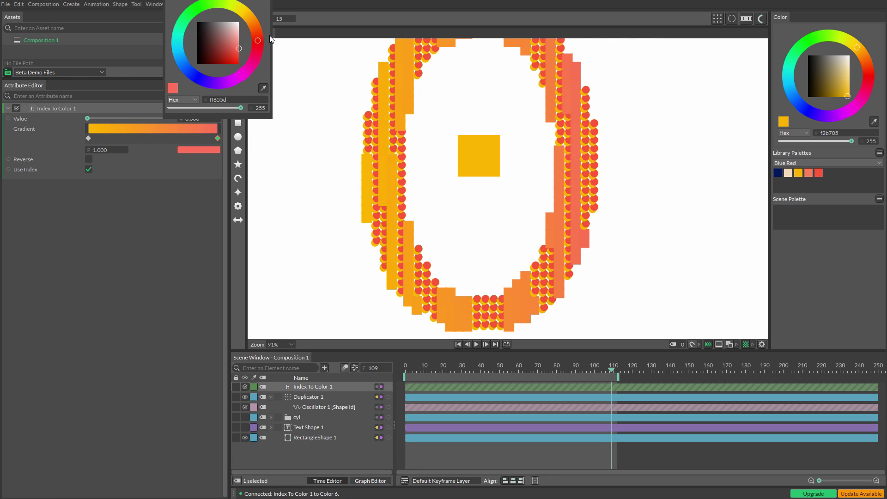
{"action": "left_click", "coordinate": [192, 218]}
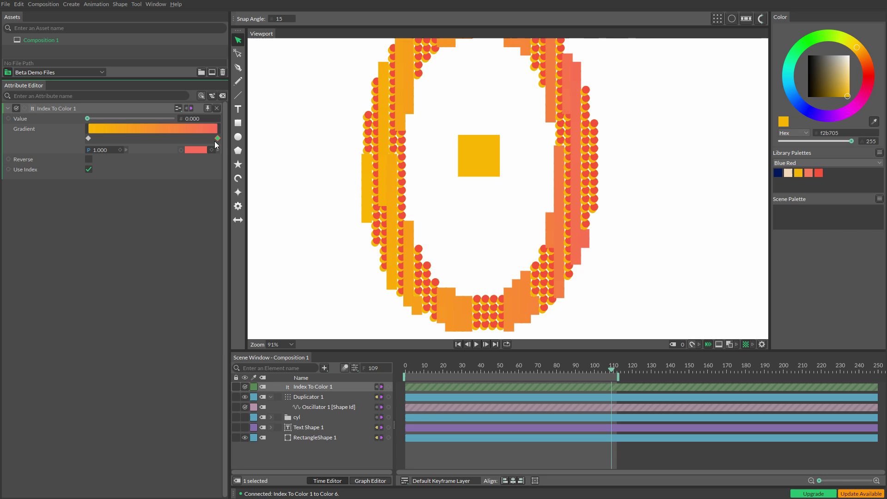
{"action": "left_click_drag", "start_coordinate": [489, 168], "coordinate": [503, 178]}
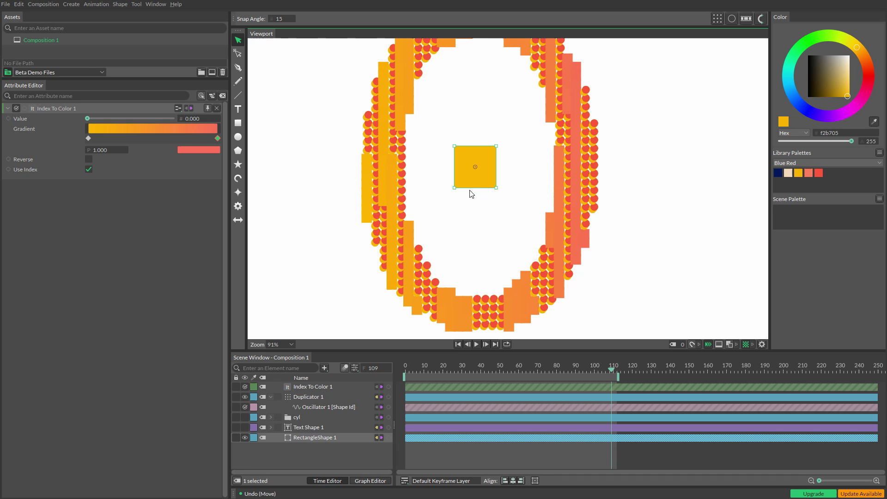
- Add a Manipulator deformer to RectangleShape 1 and show its settings
{"action": "left_click", "coordinate": [307, 438]}
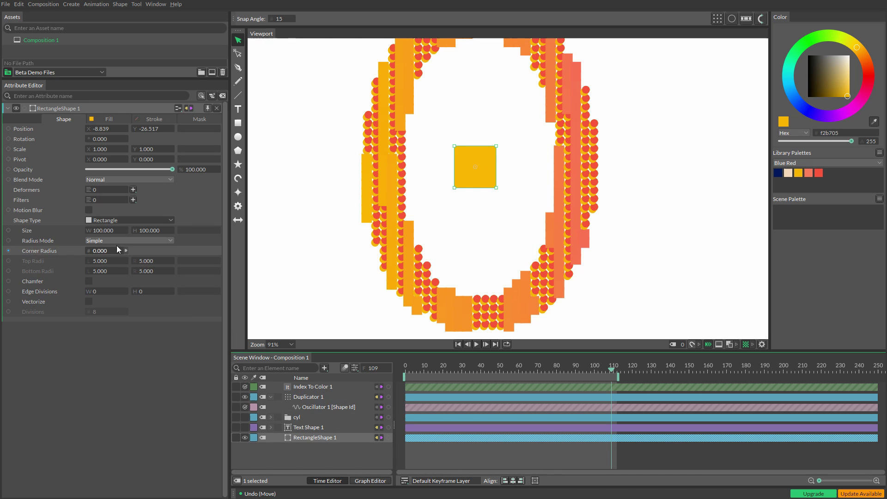
{"action": "left_click", "coordinate": [133, 190]}
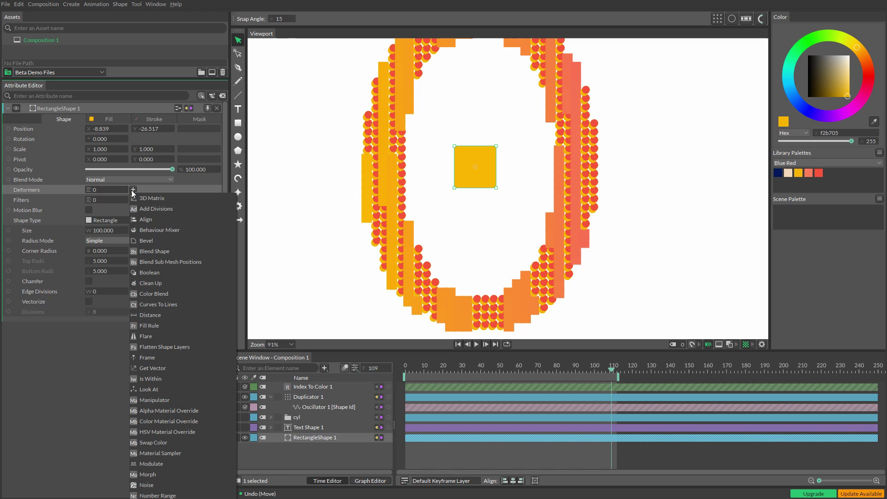
{"action": "left_click", "coordinate": [158, 399]}
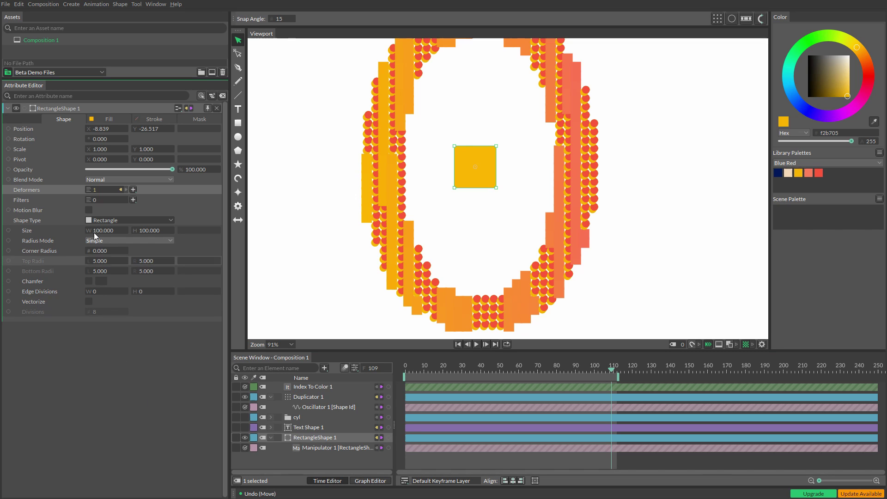
{"action": "left_click", "coordinate": [121, 190]}
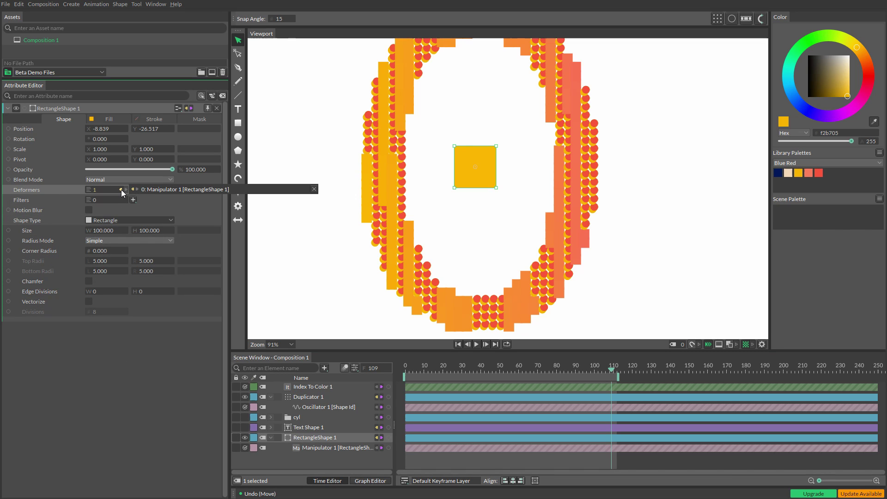
{"action": "left_click", "coordinate": [162, 190]}
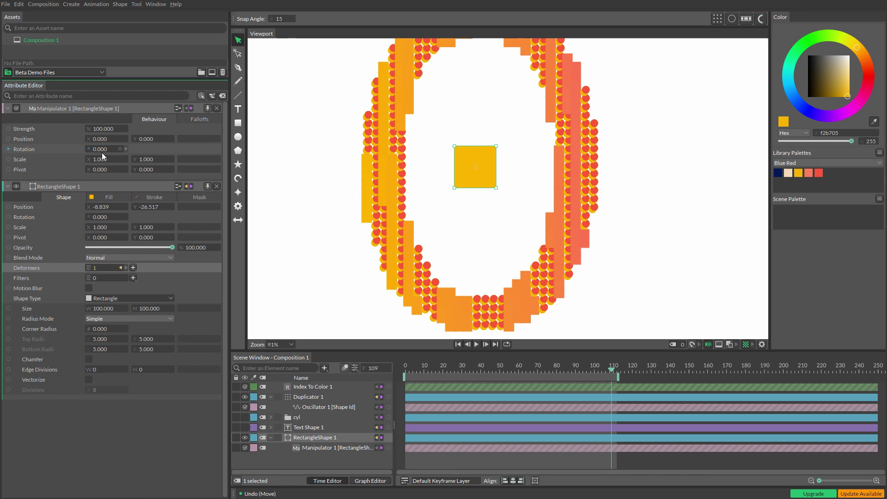
- Rotate the rectangles 45° with Manipulator 1 and link its Scale Y to Scale X
{"action": "left_click_drag", "start_coordinate": [99, 149], "coordinate": [120, 150]}
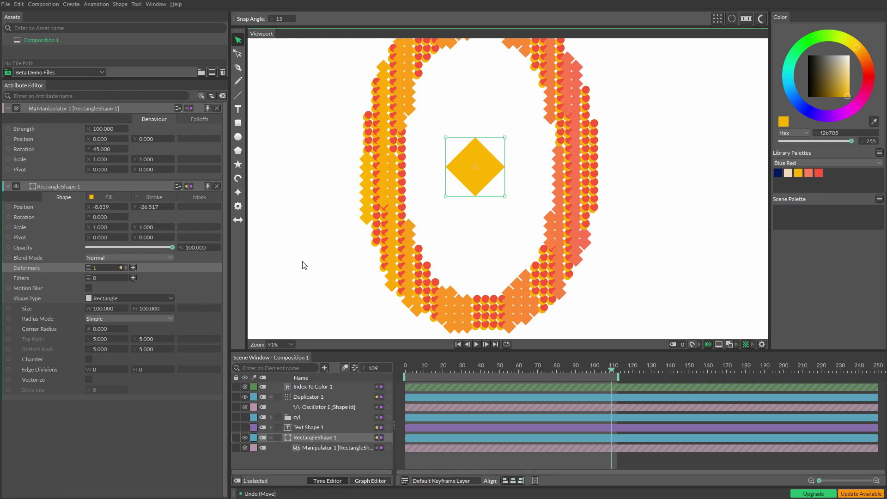
{"action": "left_click", "coordinate": [300, 275]}
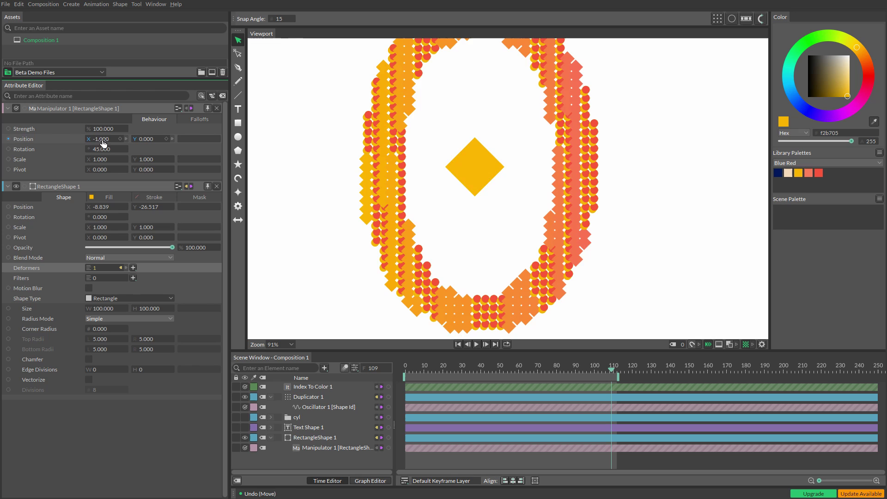
{"action": "left_click_drag", "start_coordinate": [8, 140], "coordinate": [169, 138]}
{"action": "key", "text": "ctrl+z"}
{"action": "mouse_move", "coordinate": [87, 160]}
{"action": "left_mouse_down"}
{"action": "mouse_move", "coordinate": [137, 159]}
{"action": "mouse_move", "coordinate": [84, 161]}
{"action": "left_mouse_up"}
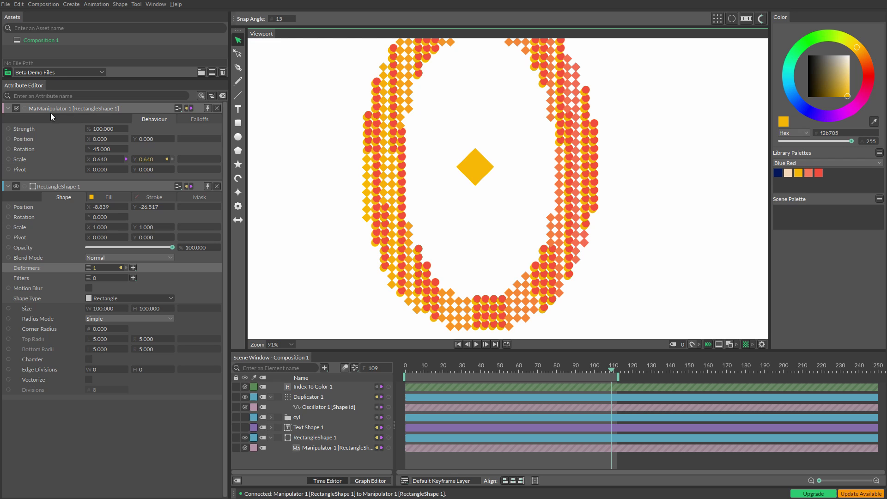
- Hide RectangleShape 1 and collapse the RectangleShape 1 and Duplicator 1 layers
{"action": "left_click", "coordinate": [475, 344]}
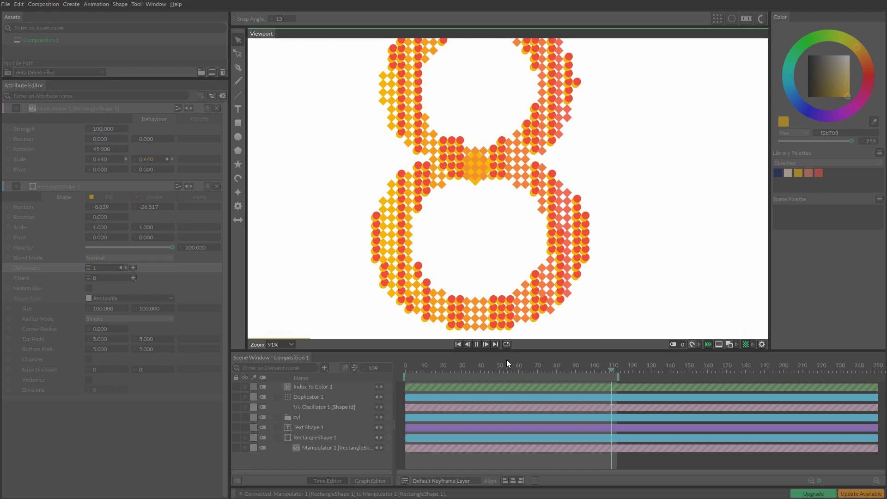
{"action": "left_click", "coordinate": [473, 345]}
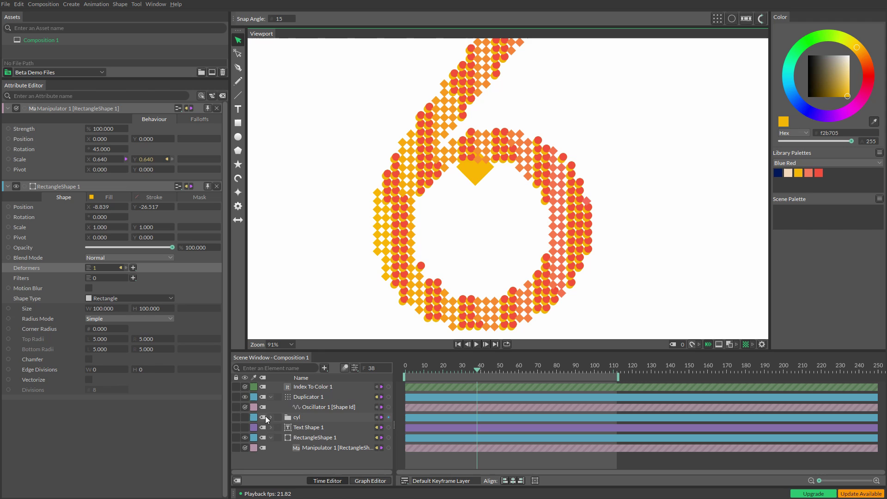
{"action": "left_click", "coordinate": [477, 174]}
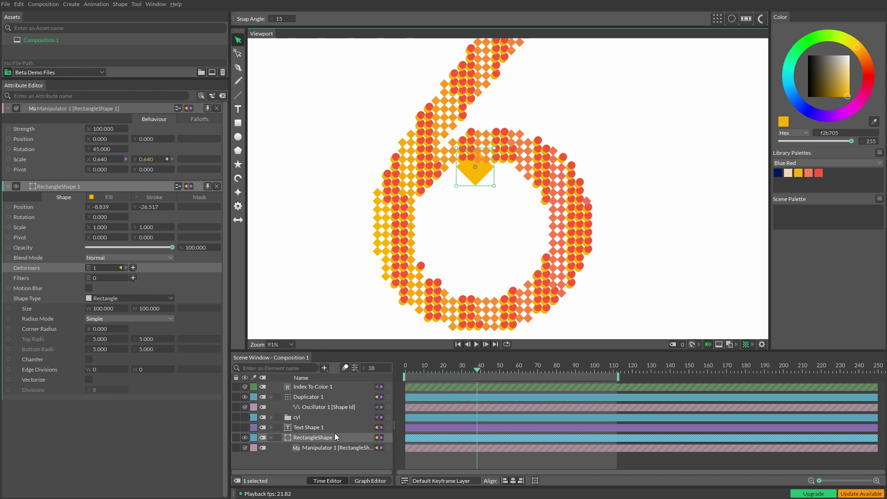
{"action": "left_click", "coordinate": [244, 437]}
{"action": "left_click", "coordinate": [270, 438]}
{"action": "left_click", "coordinate": [271, 397]}
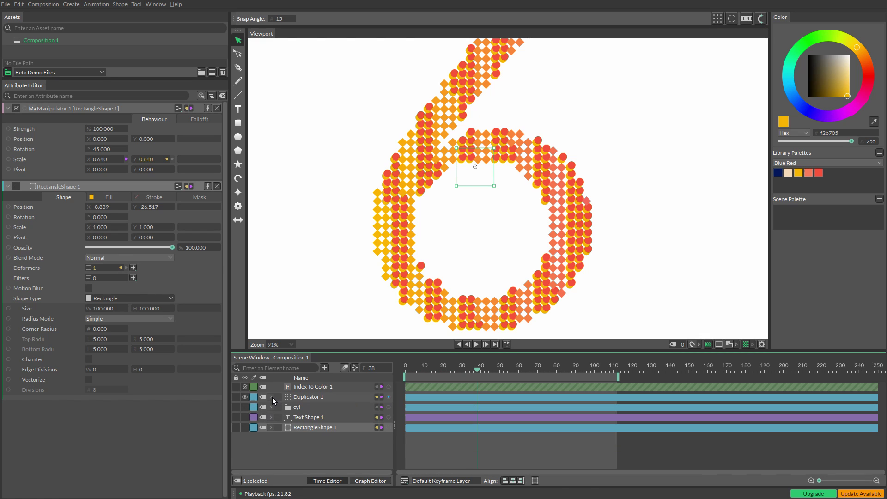
{"action": "left_click", "coordinate": [295, 448]}
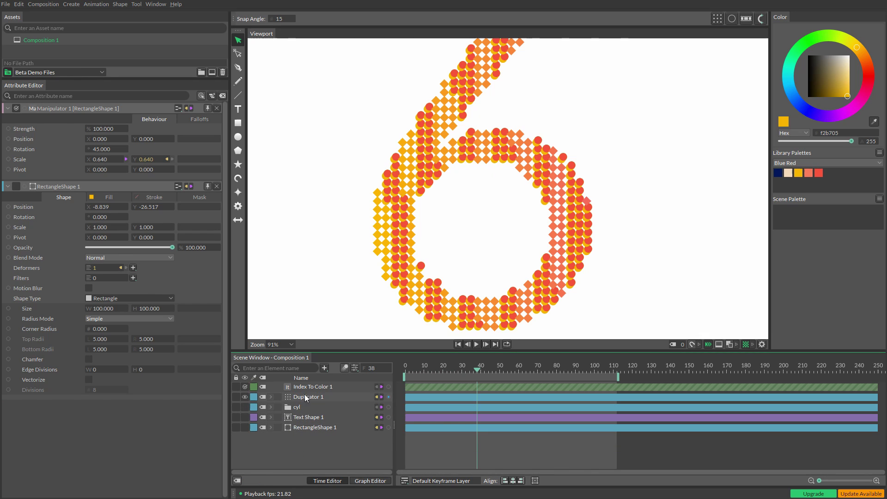
- Move Index To Color 1 lower in the layer list and replay the countdown from digit 4
{"action": "left_click_drag", "start_coordinate": [304, 385], "coordinate": [313, 427]}
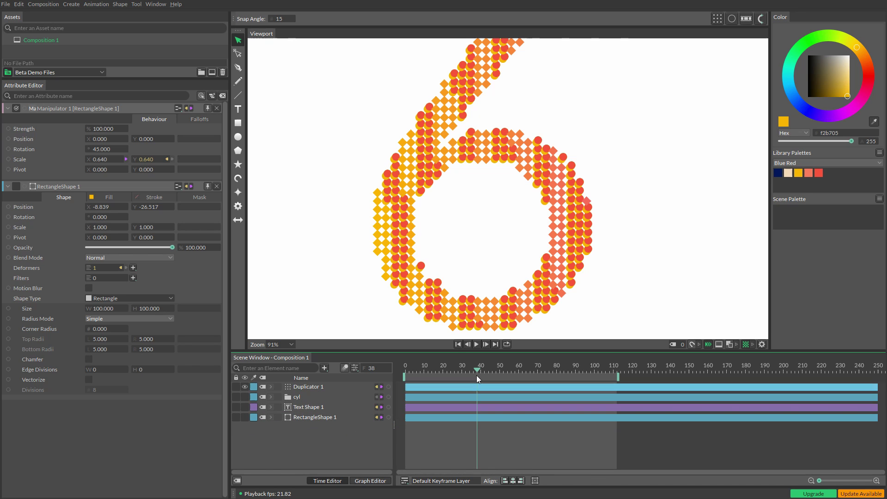
{"action": "left_click", "coordinate": [473, 345]}
{"action": "key", "text": "space"}
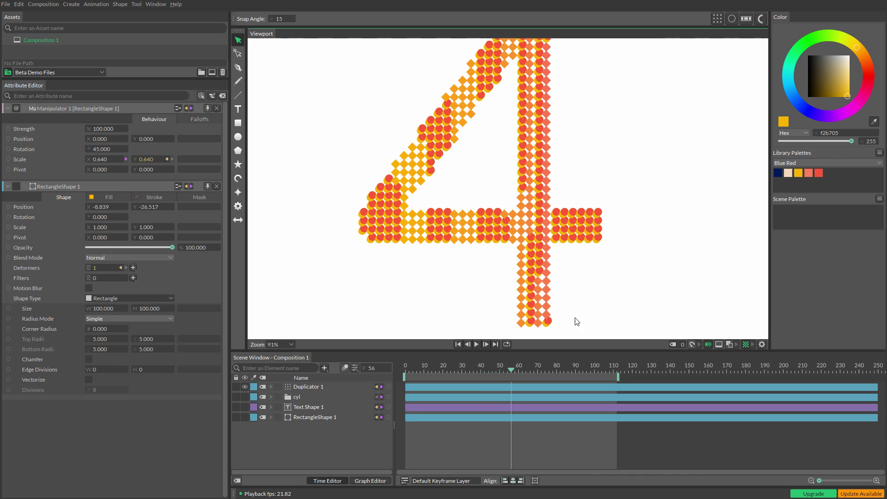
{"action": "scroll", "coordinate": [560, 297], "scroll_direction": "down", "scroll_amount": 2}
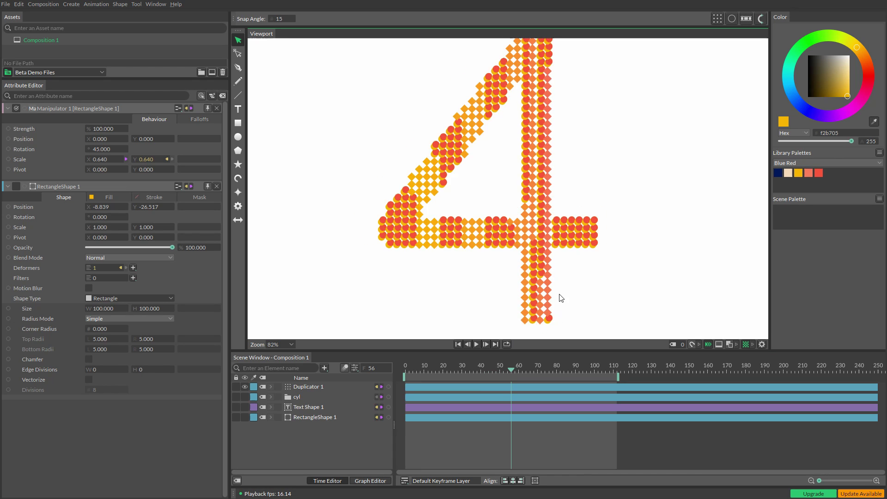
{"action": "left_click", "coordinate": [477, 345]}
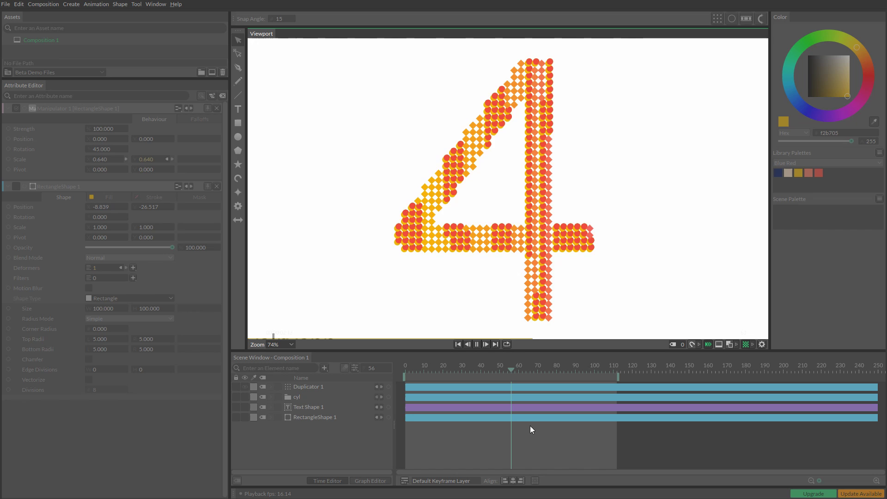
- Pause on the digit 4 and make the cyl folder visible, undoing a trial move of it
{"action": "left_click", "coordinate": [477, 344]}
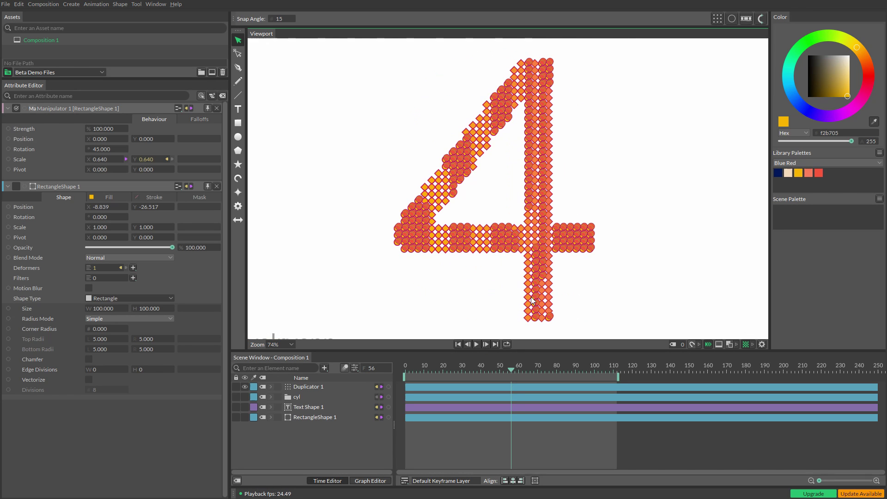
{"action": "scroll", "coordinate": [510, 305], "scroll_direction": "up", "scroll_amount": 5}
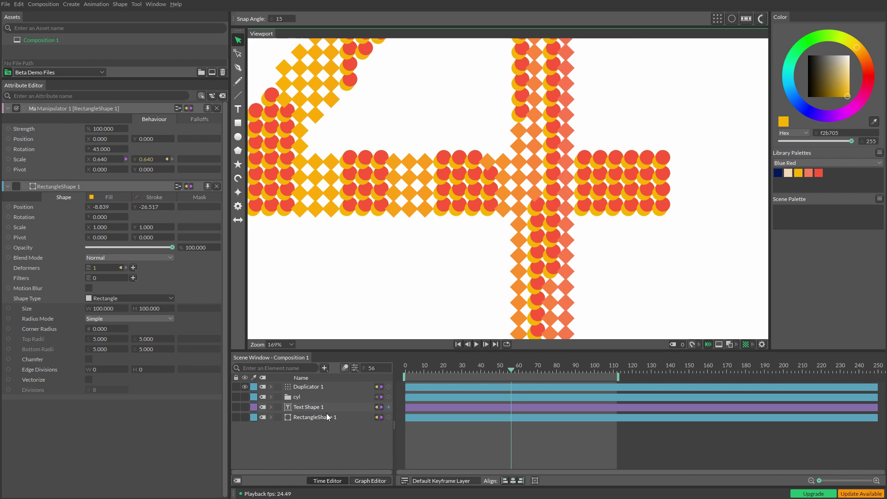
{"action": "left_click", "coordinate": [294, 397]}
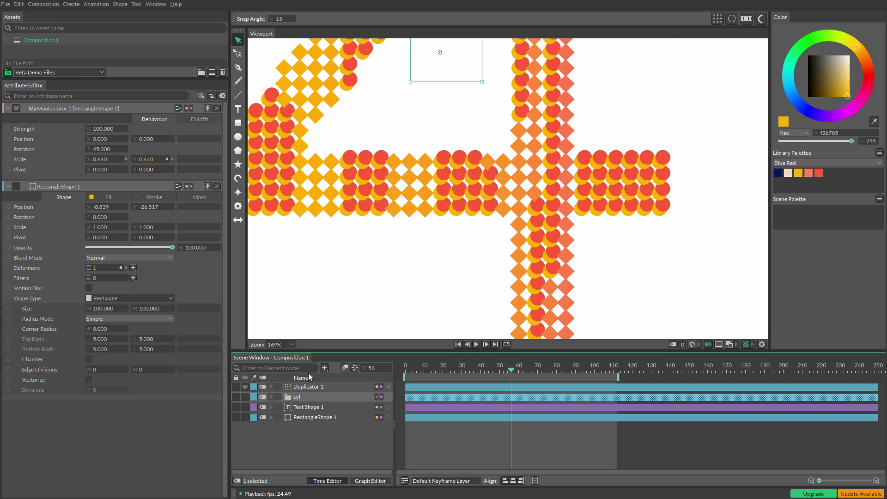
{"action": "scroll", "coordinate": [415, 267], "scroll_direction": "down", "scroll_amount": 3}
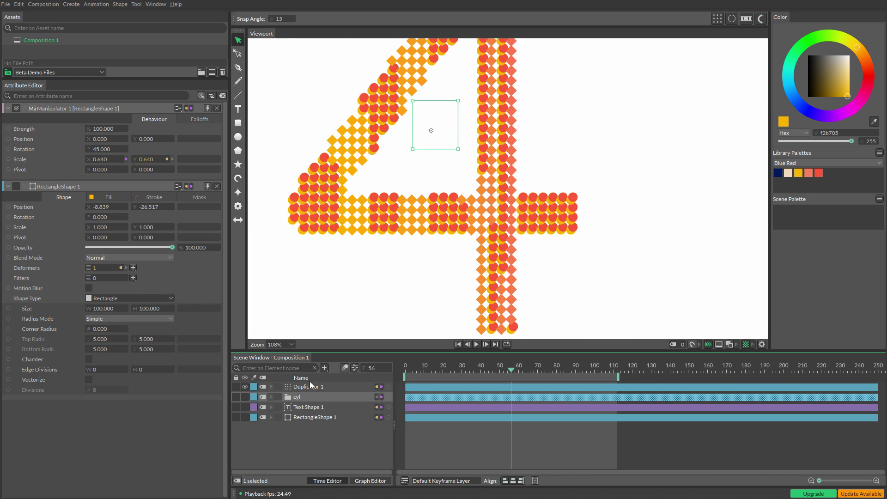
{"action": "left_click", "coordinate": [245, 396]}
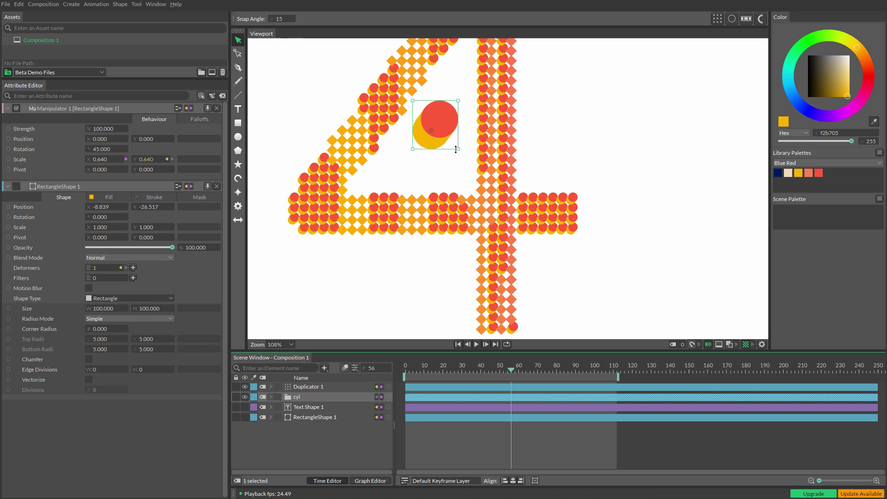
{"action": "mouse_move", "coordinate": [455, 143]}
{"action": "left_mouse_down"}
{"action": "mouse_move", "coordinate": [507, 164]}
{"action": "mouse_move", "coordinate": [457, 149]}
{"action": "mouse_move", "coordinate": [455, 158]}
{"action": "left_mouse_up"}
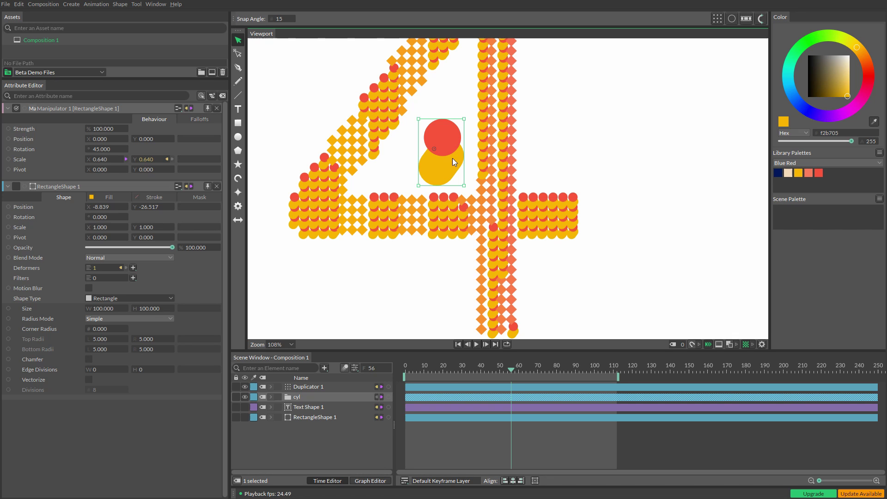
{"action": "key", "text": "ctrl+z"}
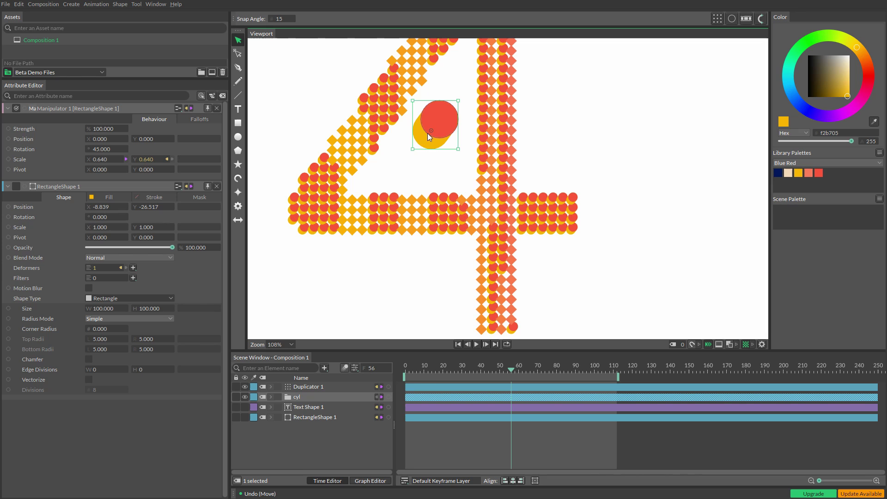
- Shift the red EllipseShape 1 [Copy] down-left and the yellow EllipseShape 1 up-right to form slanted cylinders
{"action": "left_click", "coordinate": [271, 397]}
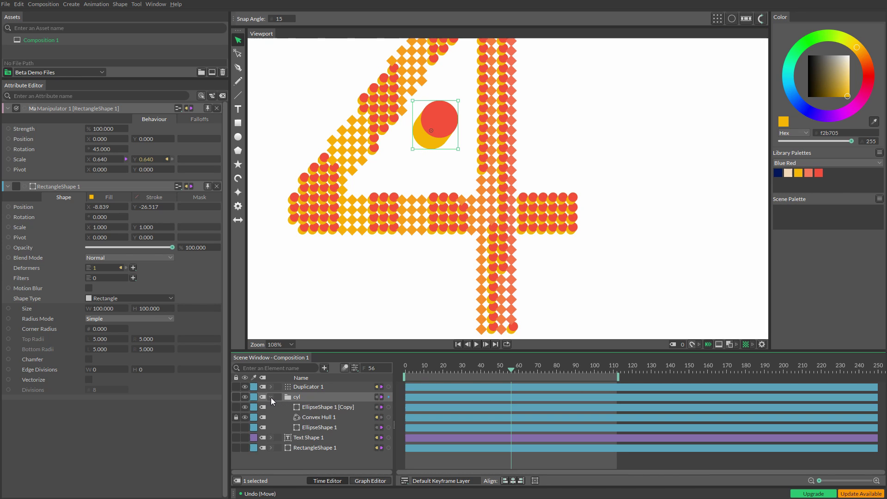
{"action": "left_click", "coordinate": [311, 407]}
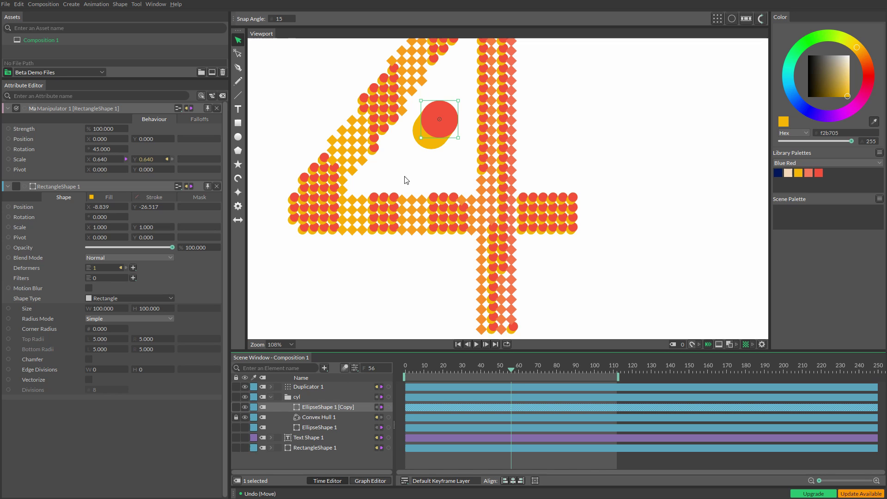
{"action": "left_click_drag", "start_coordinate": [450, 115], "coordinate": [397, 126]}
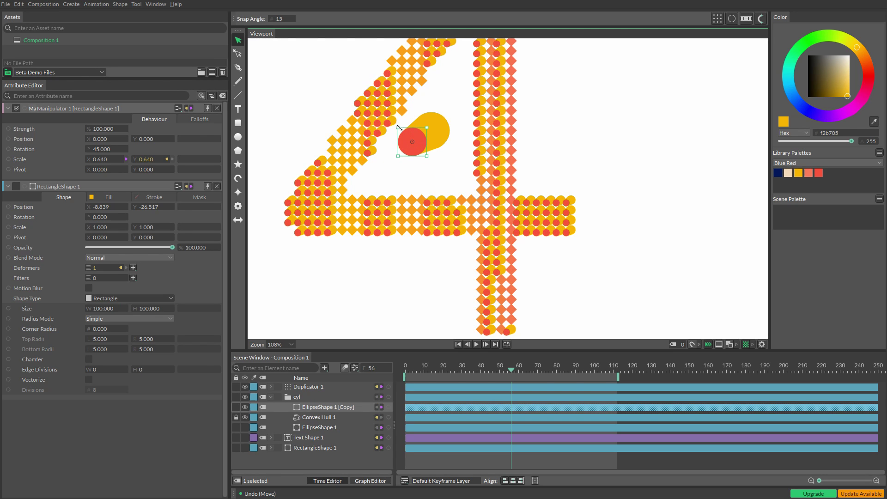
{"action": "left_click", "coordinate": [319, 427]}
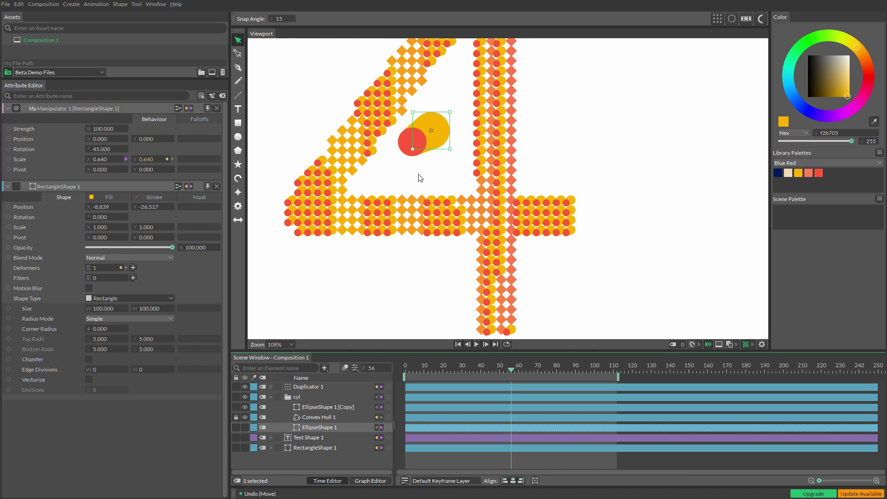
{"action": "mouse_move", "coordinate": [439, 127]}
{"action": "left_mouse_down"}
{"action": "mouse_move", "coordinate": [496, 83]}
{"action": "mouse_move", "coordinate": [423, 138]}
{"action": "mouse_move", "coordinate": [446, 124]}
{"action": "left_mouse_up"}
{"action": "left_click", "coordinate": [599, 152]}
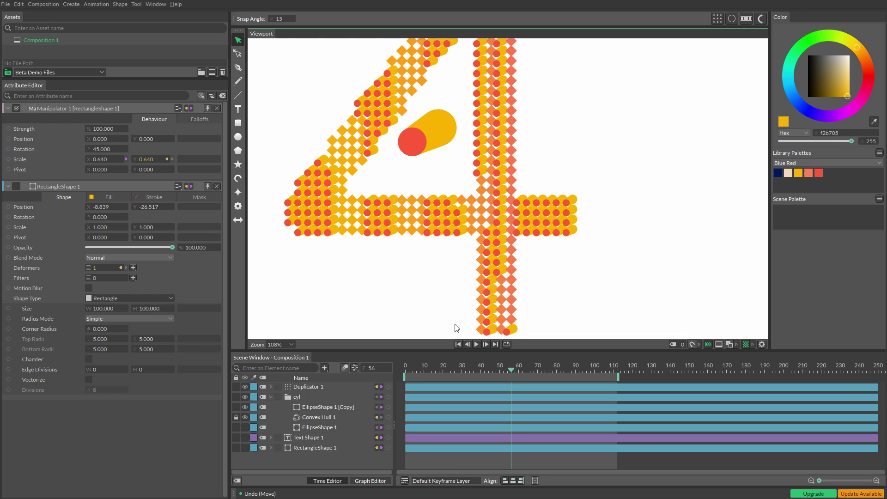
- Collapse the cyl folder, undo a trial group move, and recentre the view on digit 4
{"action": "left_click", "coordinate": [270, 396]}
{"action": "left_click", "coordinate": [291, 396]}
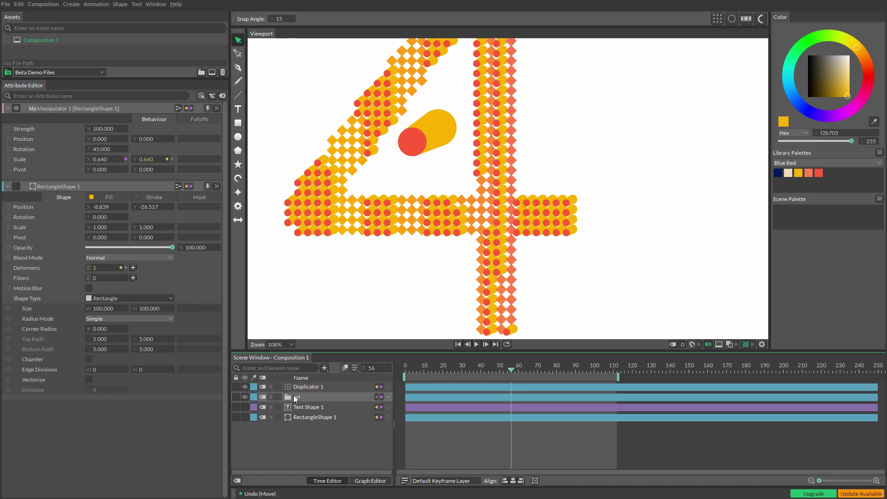
{"action": "left_click_drag", "start_coordinate": [444, 140], "coordinate": [626, 130]}
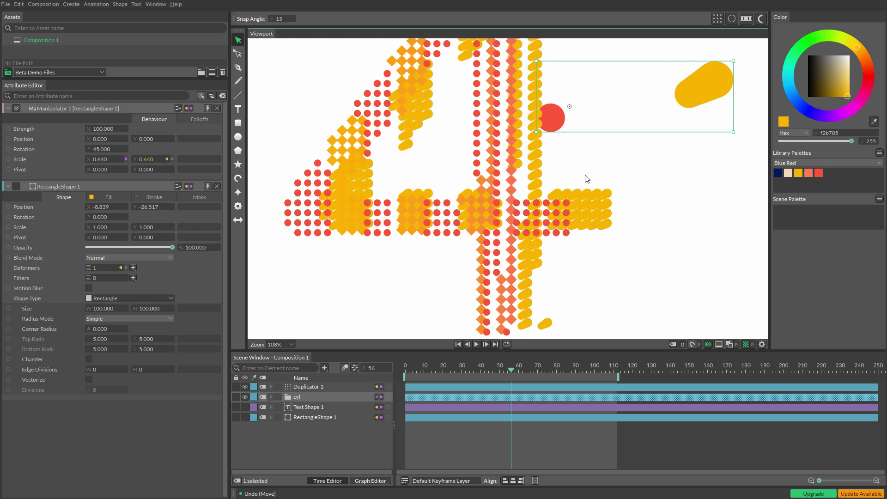
{"action": "key", "text": "ctrl+z"}
{"action": "left_click", "coordinate": [642, 190]}
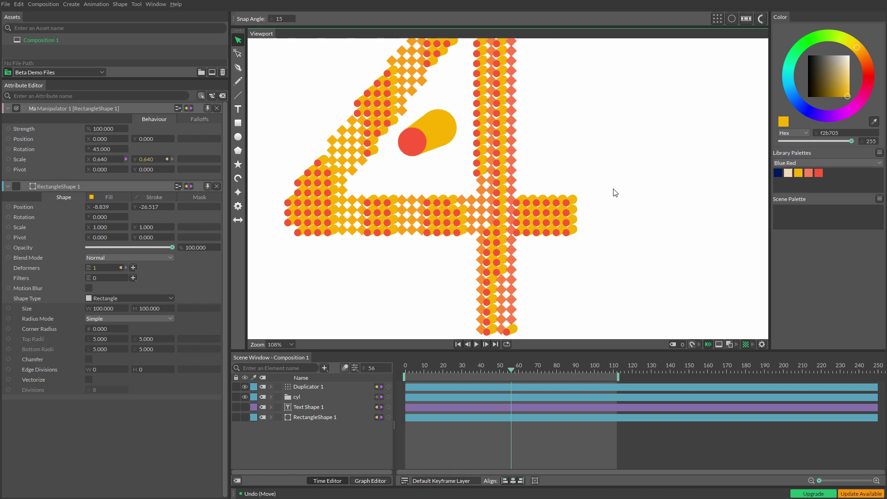
{"action": "scroll", "coordinate": [605, 192], "scroll_direction": "down", "scroll_amount": 1}
{"action": "left_click_drag", "start_coordinate": [574, 138], "coordinate": [594, 183]}
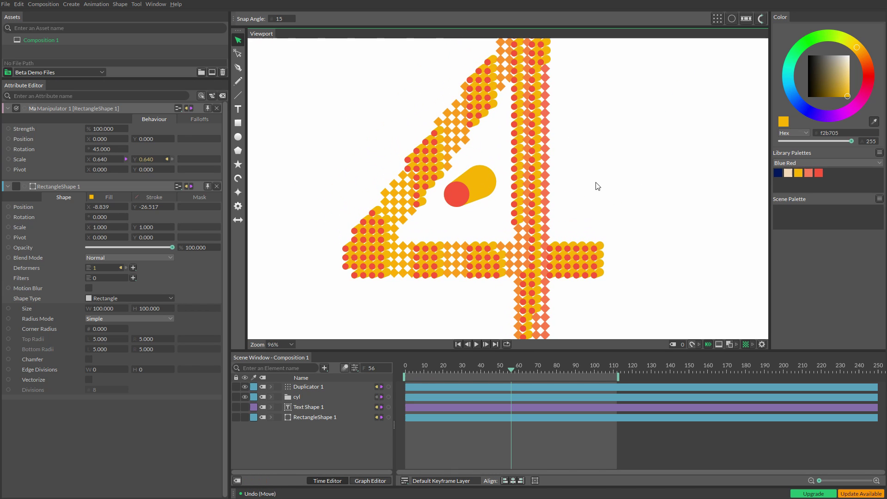
{"action": "scroll", "coordinate": [594, 186], "scroll_direction": "up", "scroll_amount": 1}
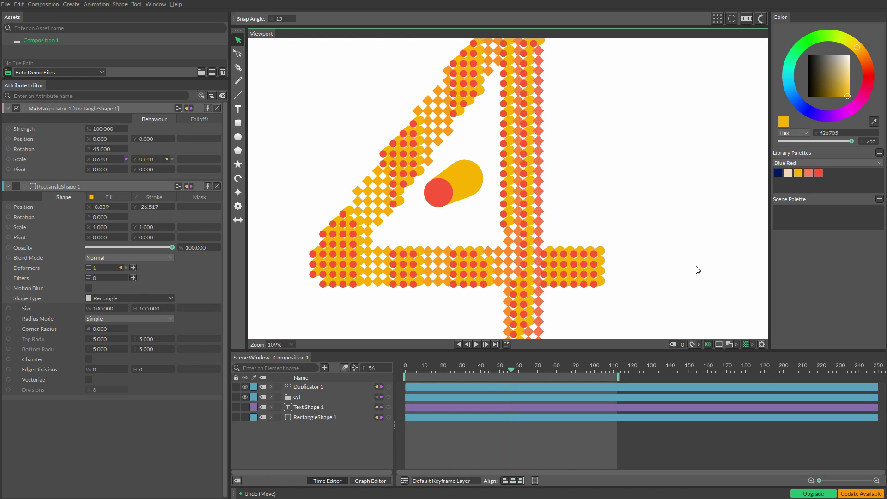